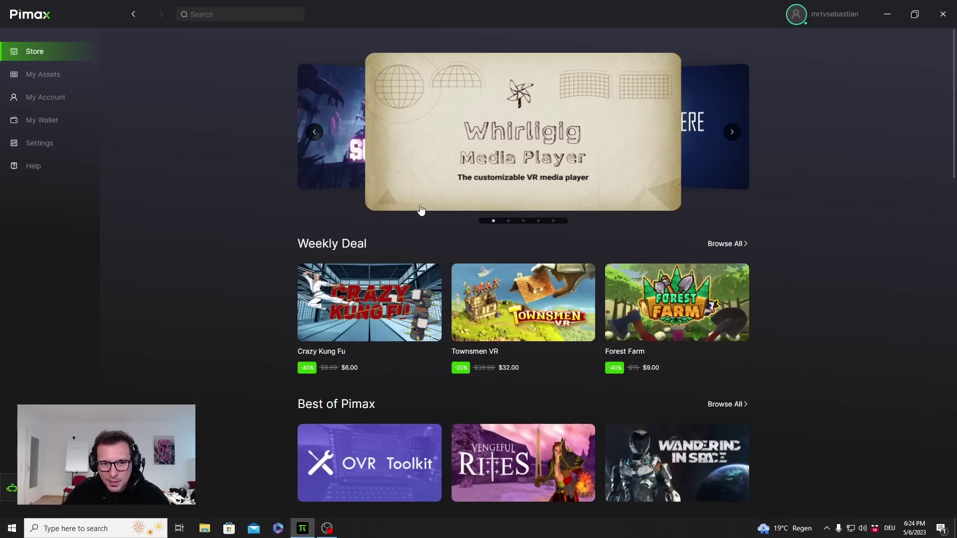
Scroll down through the Store's game sections and back up to the Whirligig Media Player banner
scroll(390, 254, "down", 5)
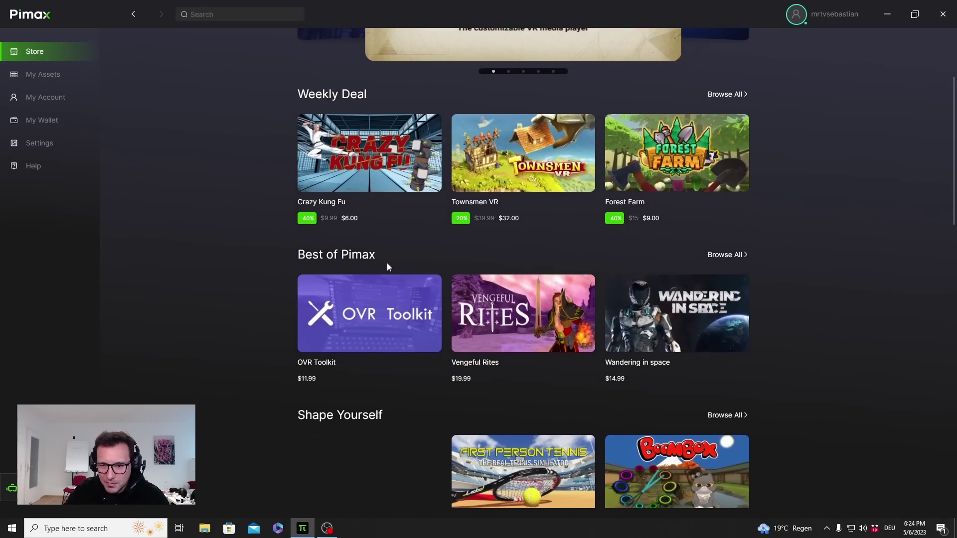
scroll(387, 267, "down", 7)
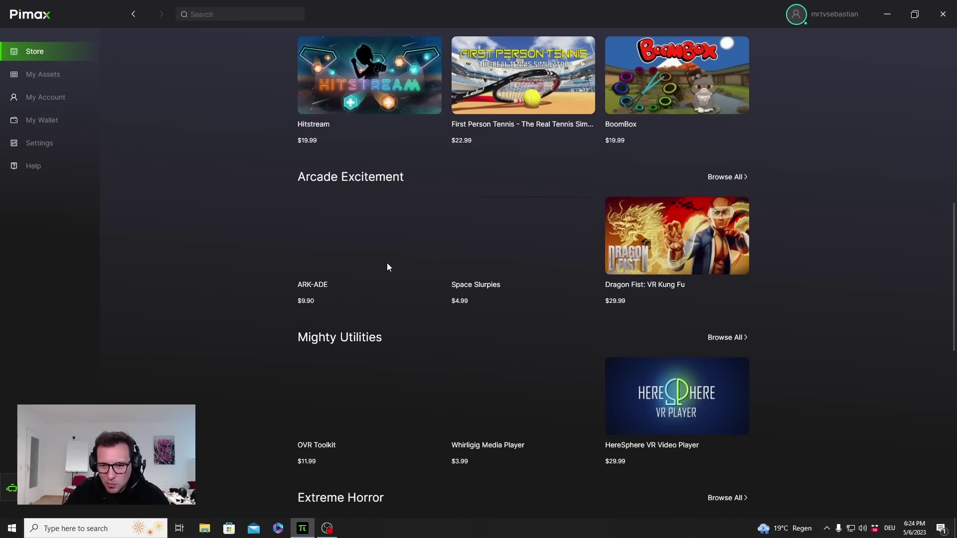
scroll(387, 267, "down", 5)
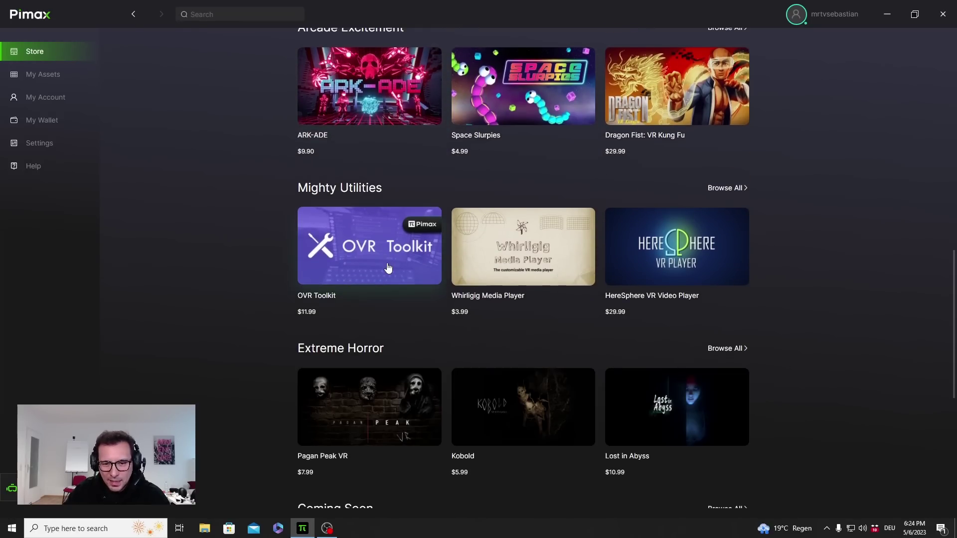
scroll(388, 268, "down", 5)
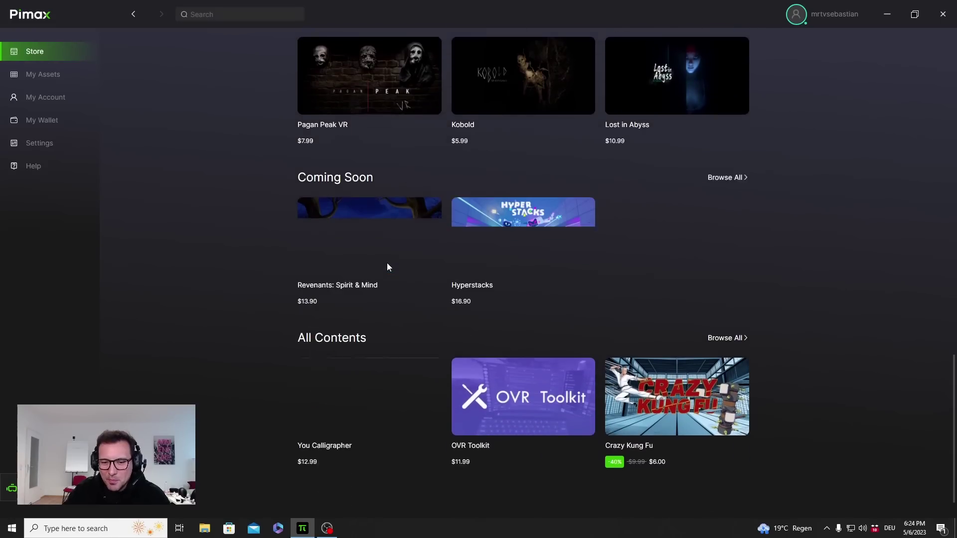
scroll(387, 262, "up", 8)
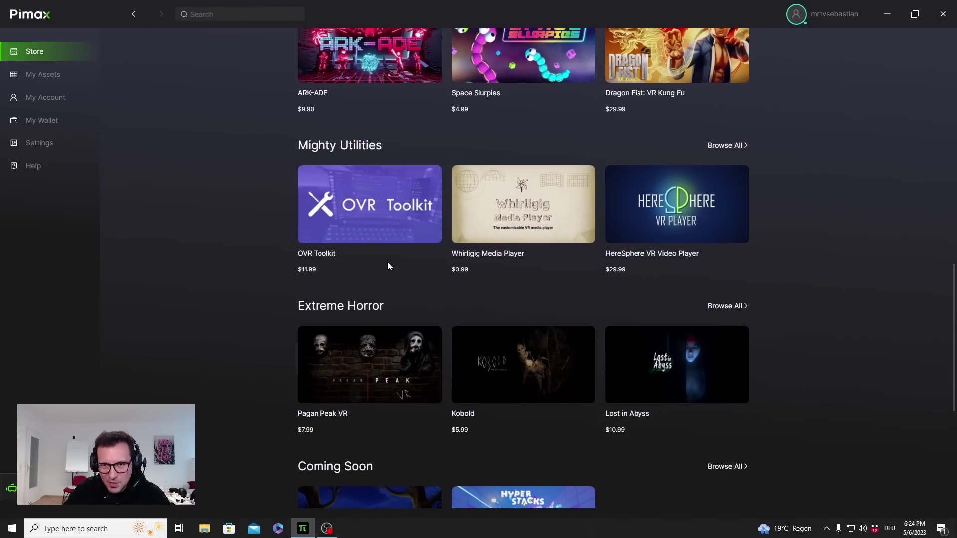
scroll(387, 262, "up", 10)
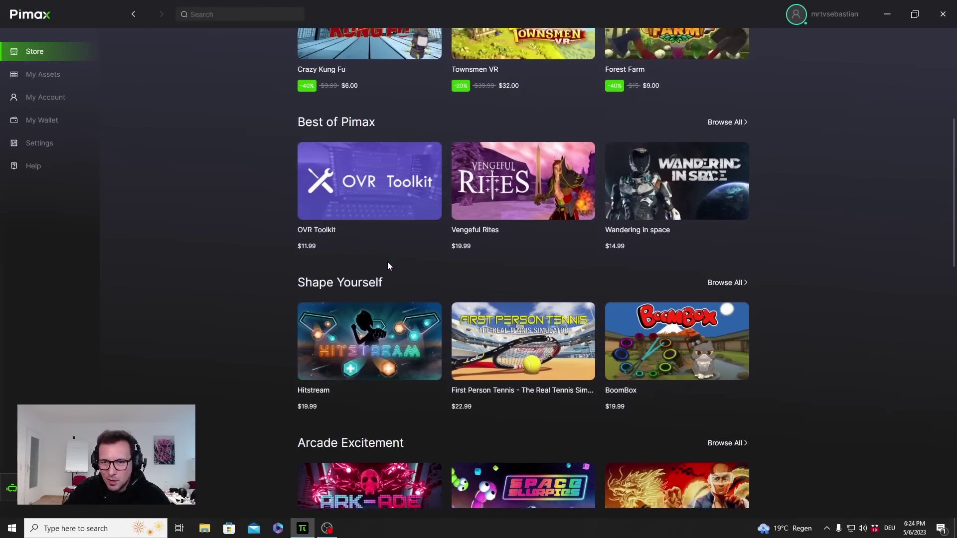
scroll(387, 262, "up", 3)
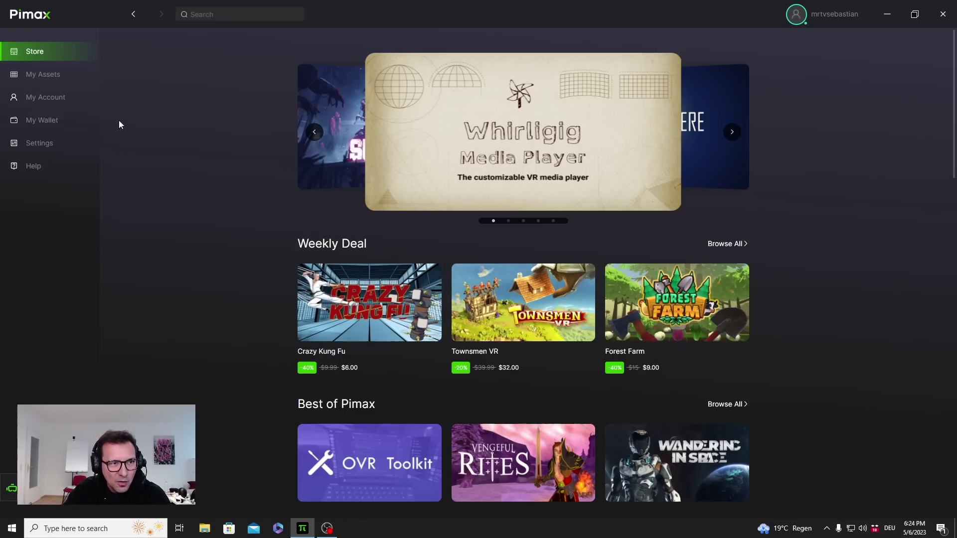
Open My Assets and scroll the owned applications list down and back up
left_click(25, 76)
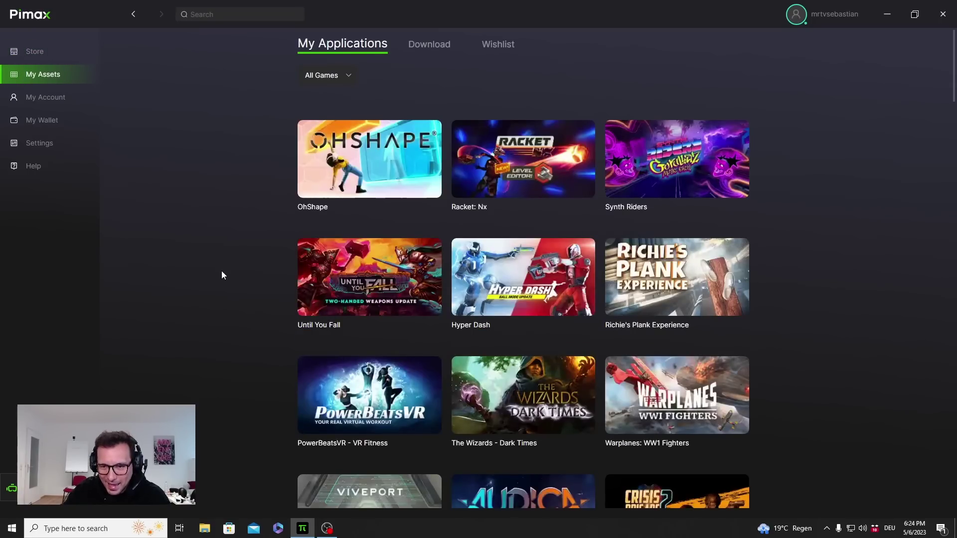
scroll(221, 277, "down", 4)
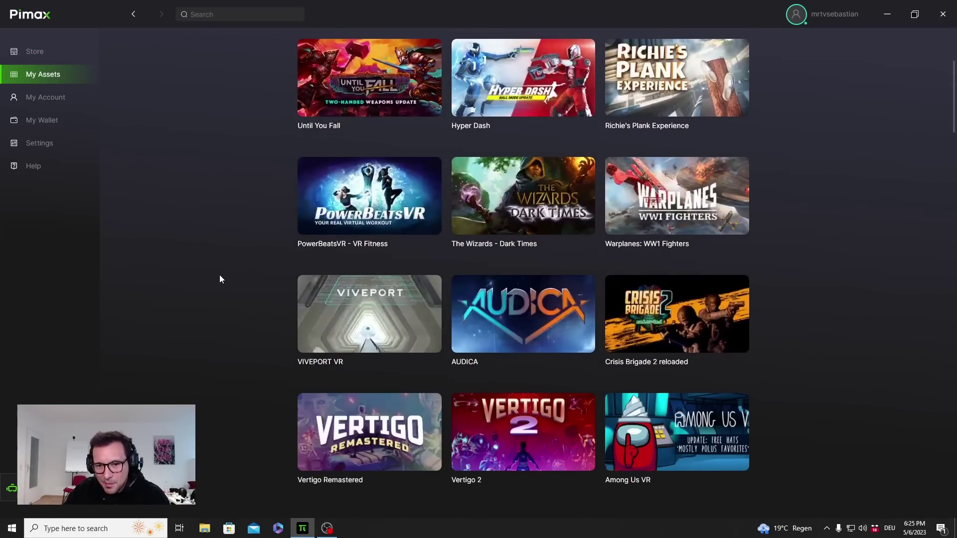
scroll(224, 276, "down", 5)
scroll(224, 276, "up", 7)
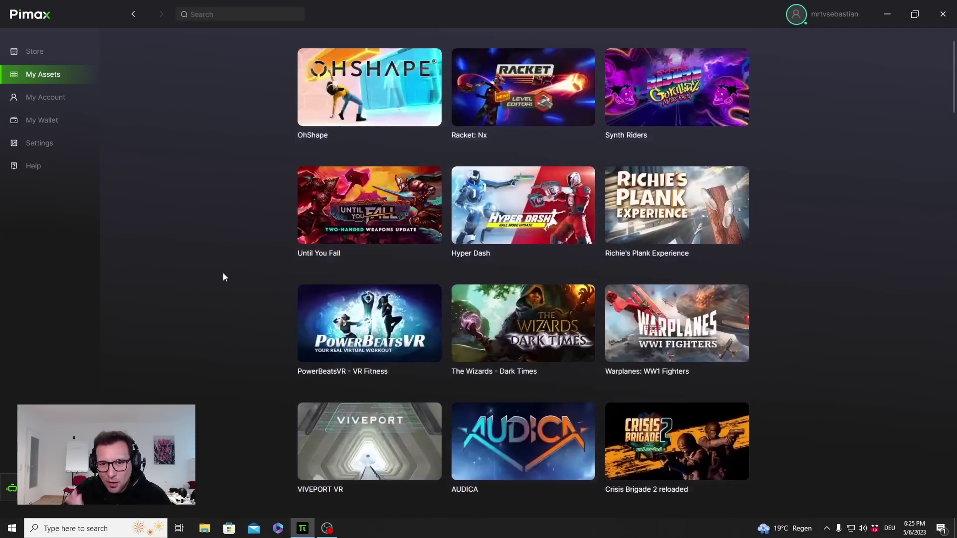
scroll(223, 273, "up", 2)
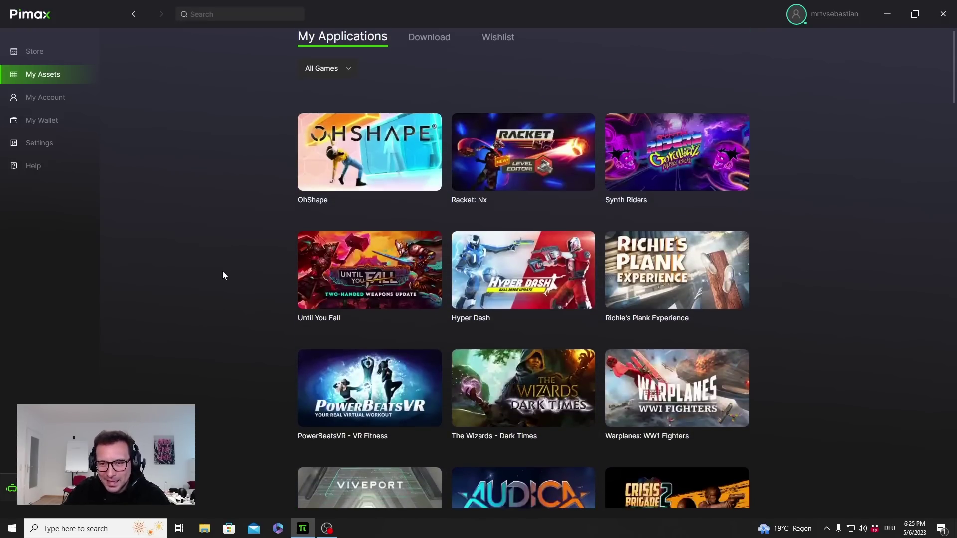
scroll(222, 276, "down", 15)
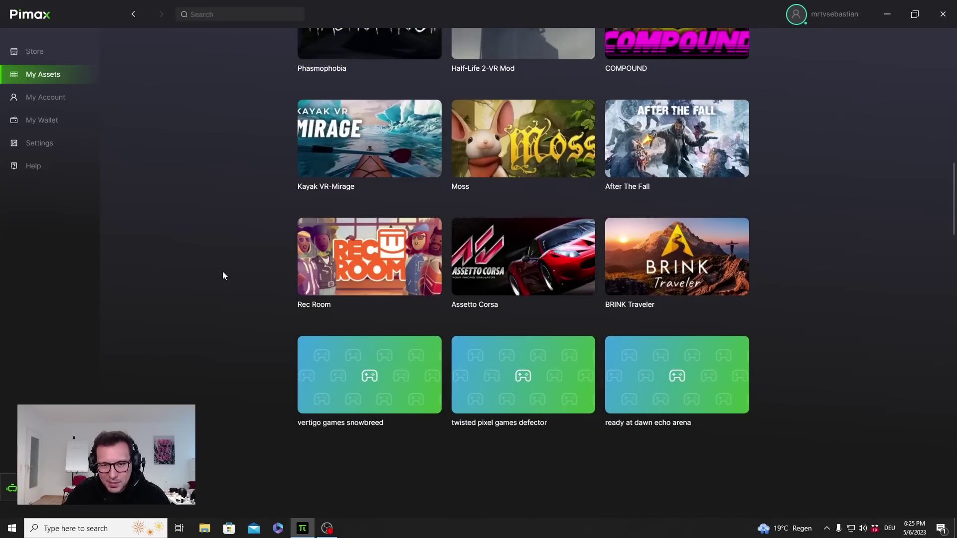
scroll(223, 272, "down", 7)
scroll(223, 273, "down", 5)
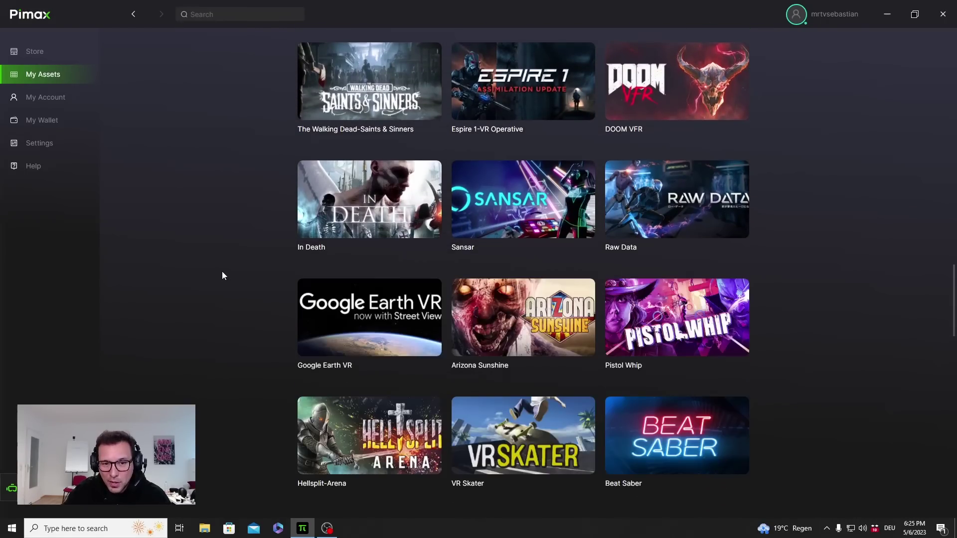
scroll(222, 276, "down", 2)
scroll(222, 276, "up", 8)
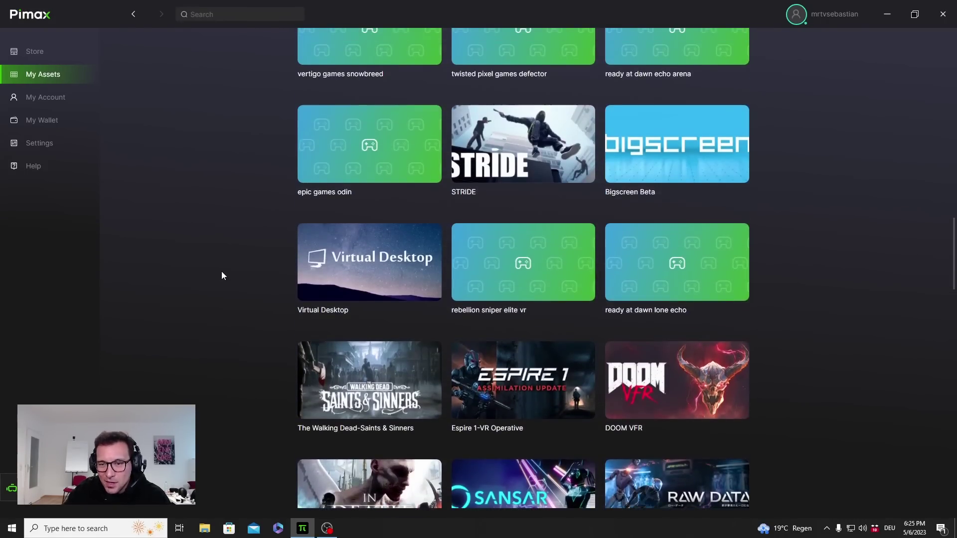
scroll(222, 275, "up", 18)
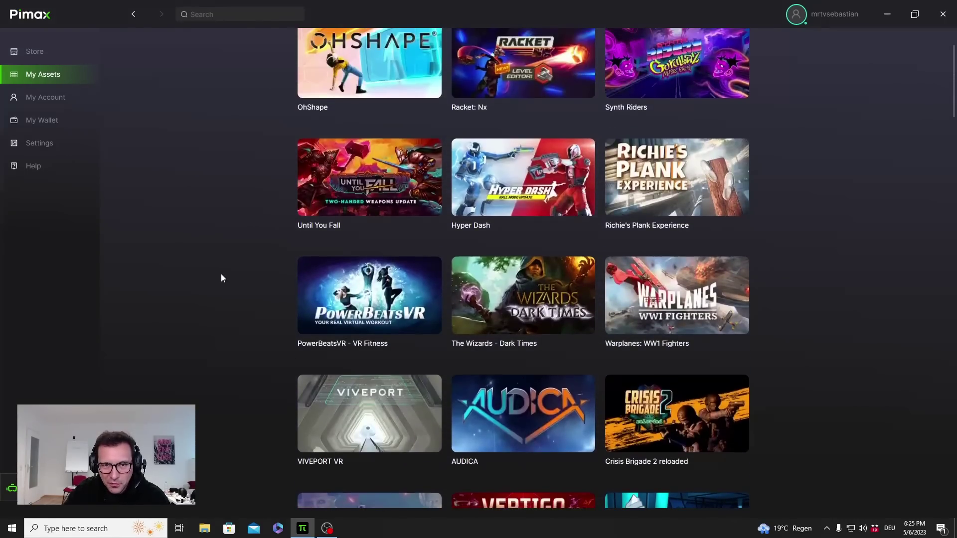
scroll(223, 279, "up", 2)
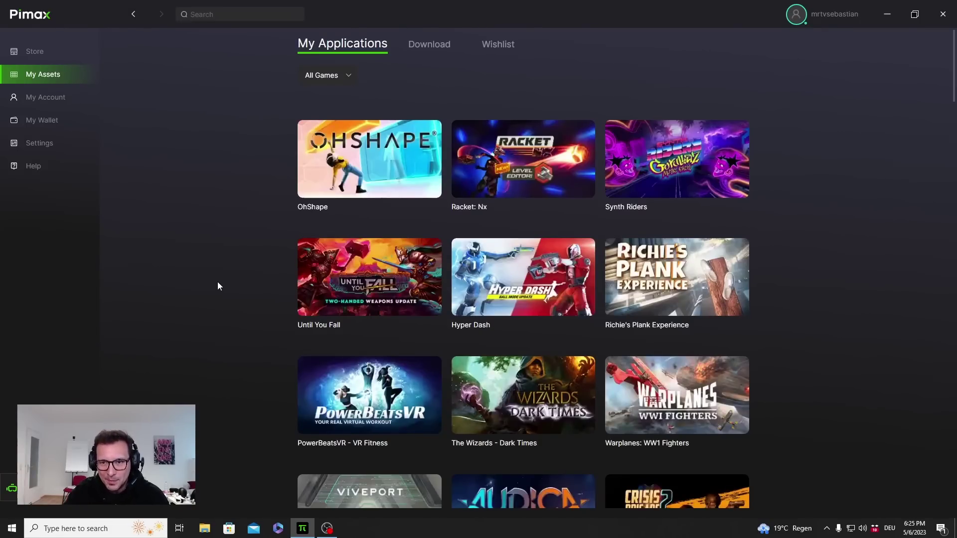
Scroll the rest of the way to the end of the owned library and back
mouse_move(360, 177)
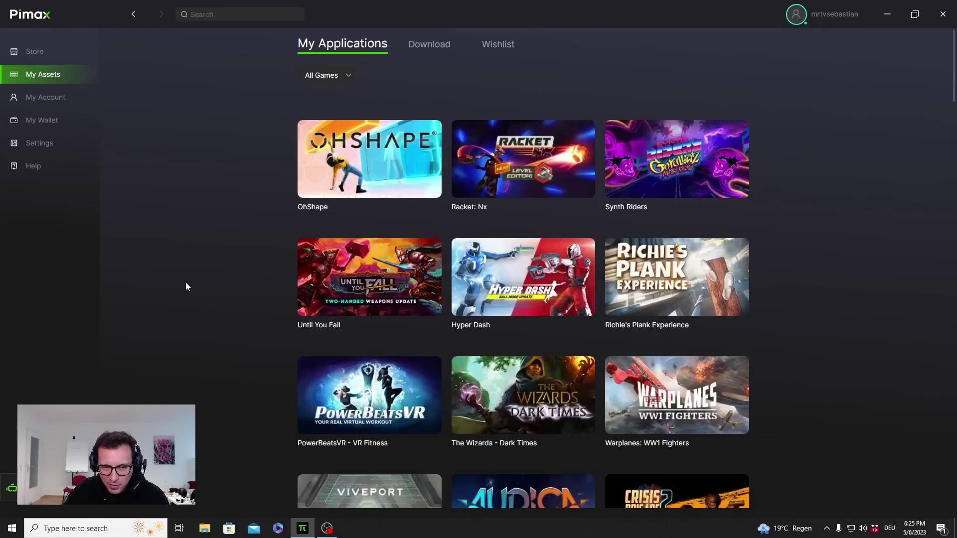
scroll(187, 282, "down", 3)
scroll(191, 280, "down", 5)
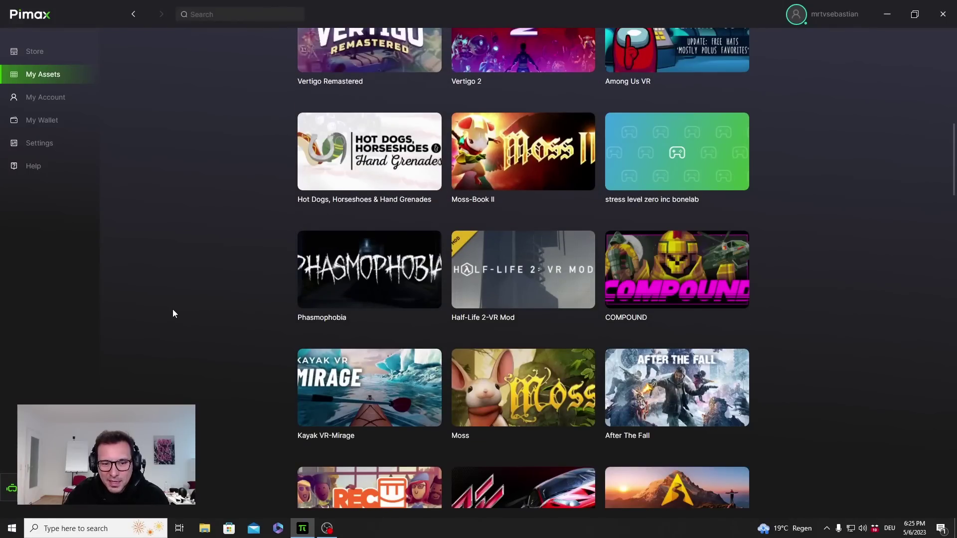
scroll(179, 305, "down", 3)
mouse_move(368, 101)
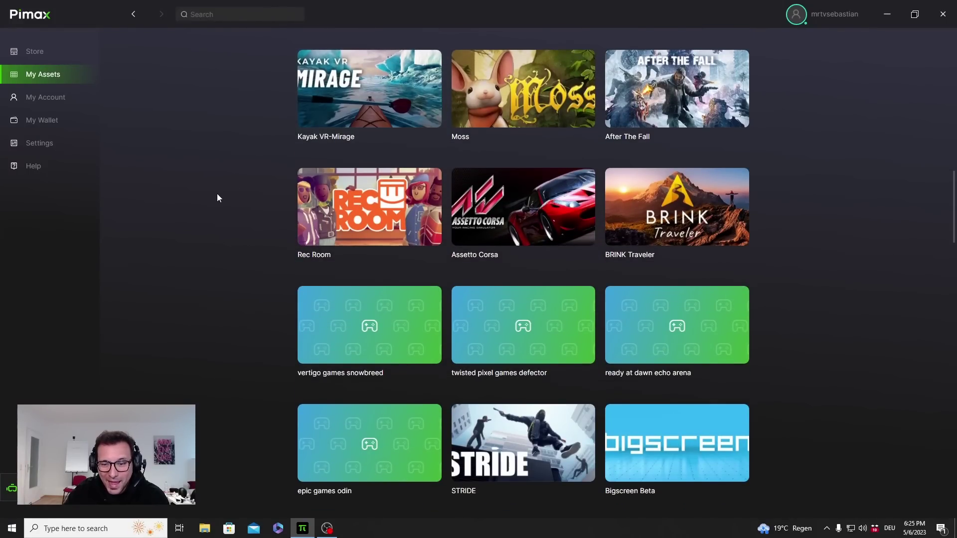
scroll(215, 202, "down", 5)
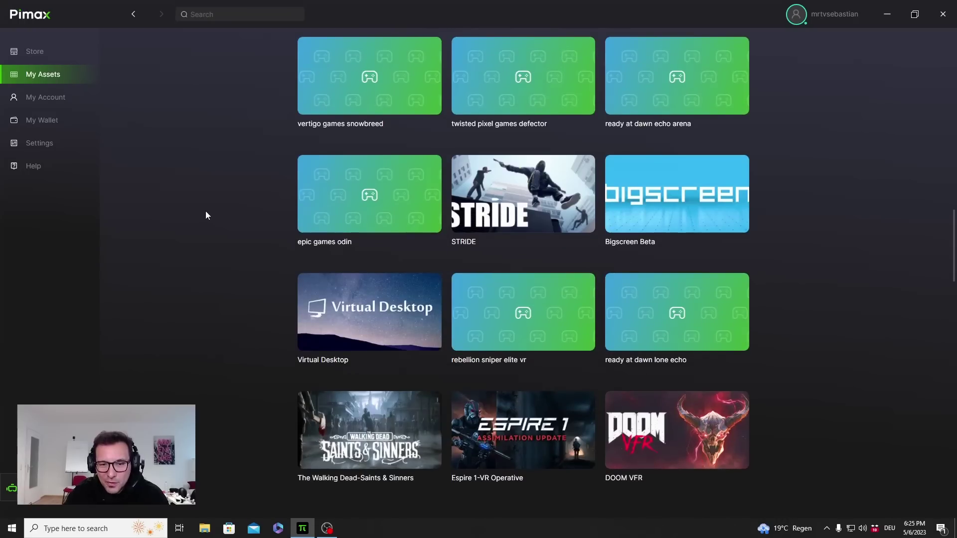
scroll(186, 227, "down", 15)
middle_click(193, 228)
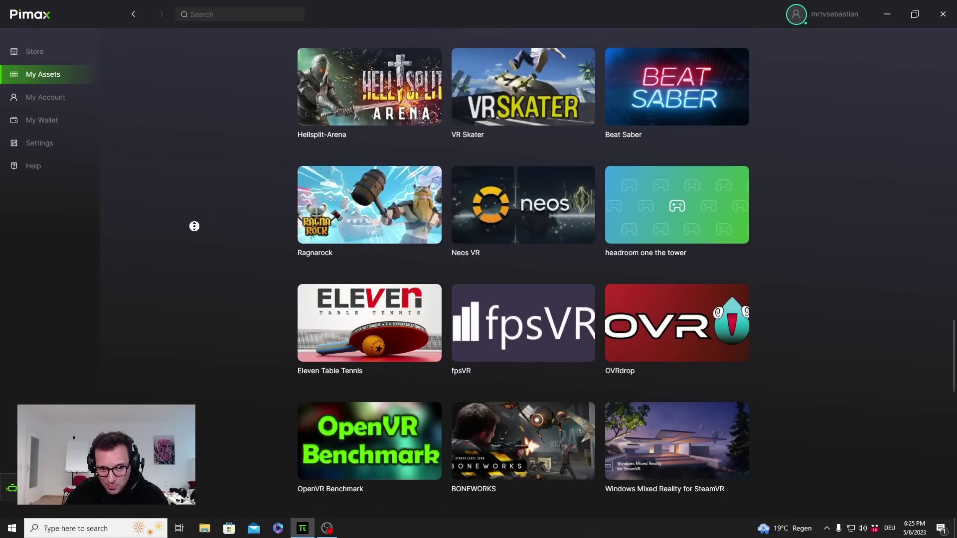
scroll(193, 228, "down", 15)
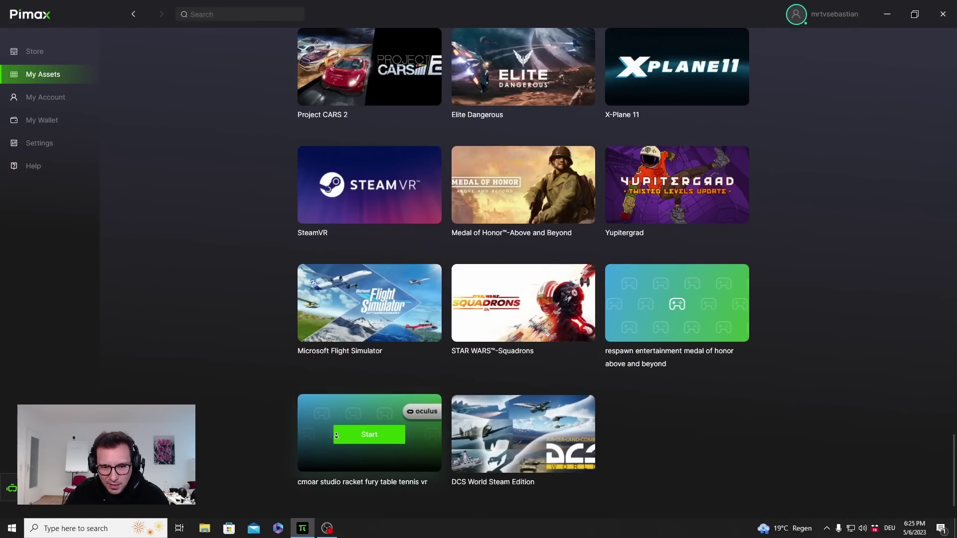
mouse_move(408, 420)
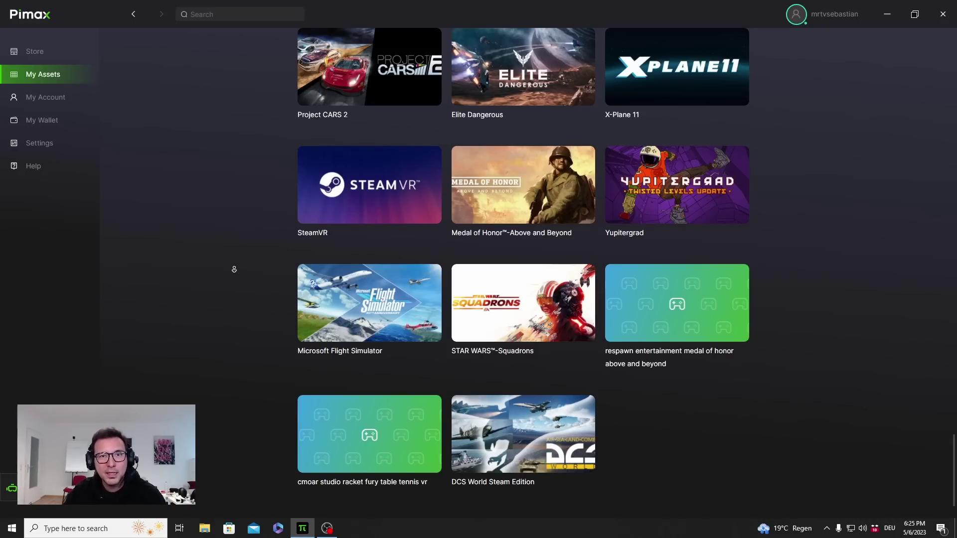
scroll(235, 246, "up", 15)
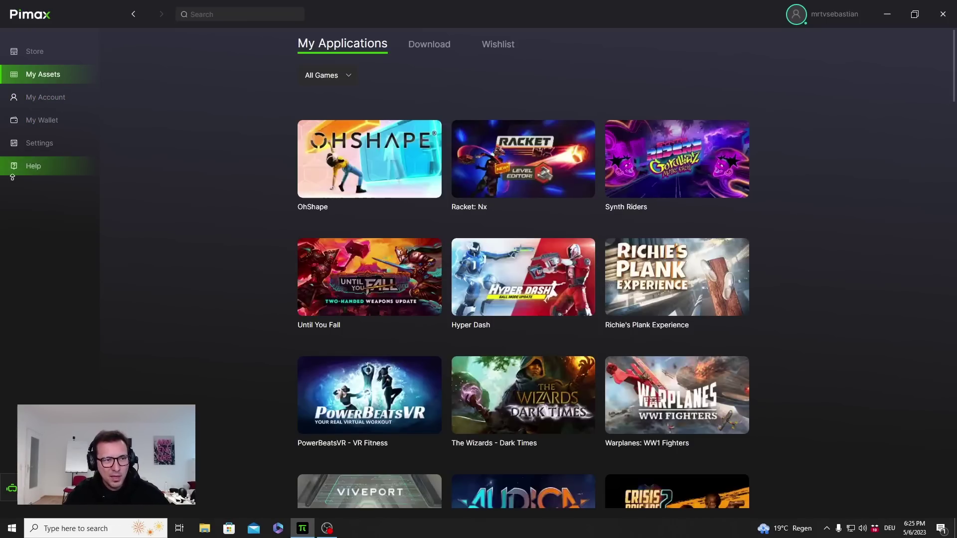
scroll(58, 243, "down", 1)
scroll(58, 242, "down", 2)
scroll(59, 242, "up", 3)
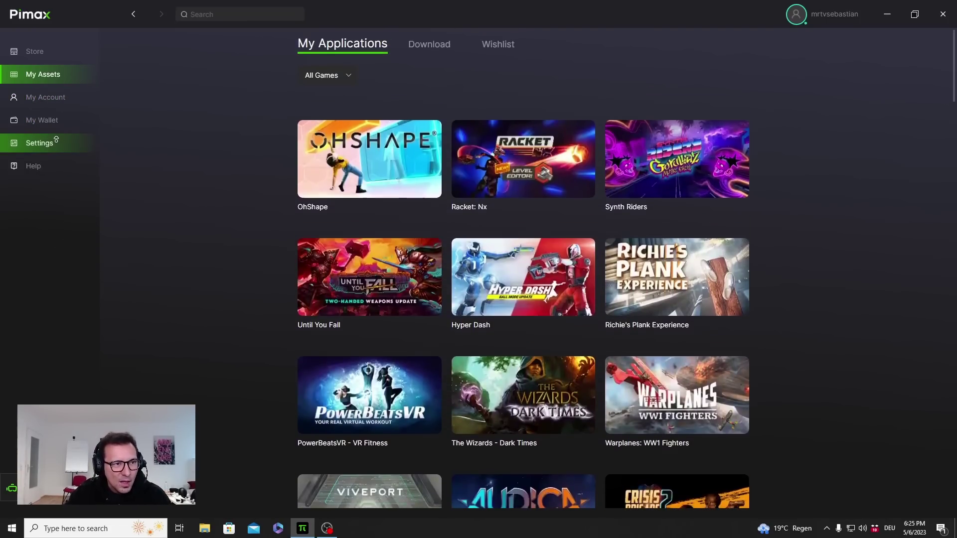
Open My Wallet to show the CD-Key redemption field and purchase history
left_click(58, 122)
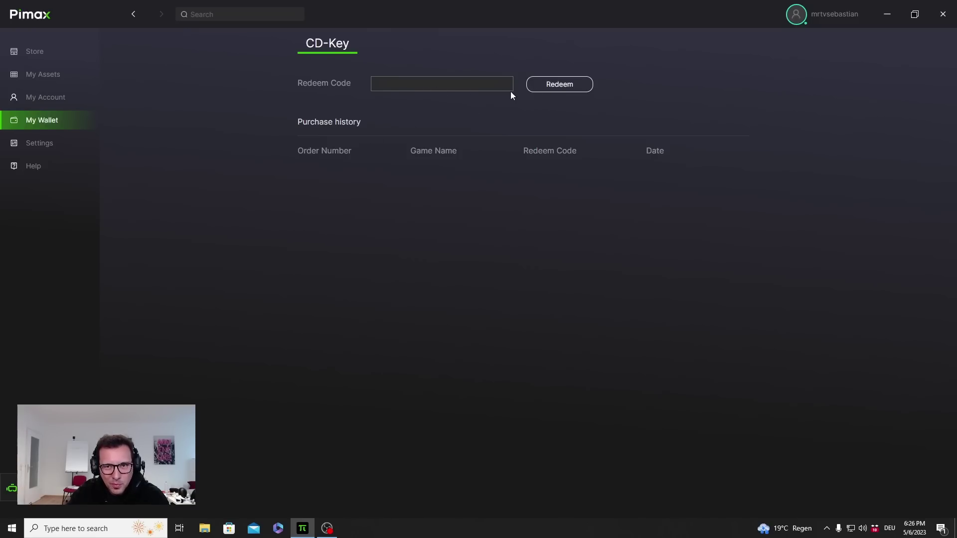
Open Settings, confirm version 1.0.07.01-Beta is up to date, and keep English as the language
left_click(40, 146)
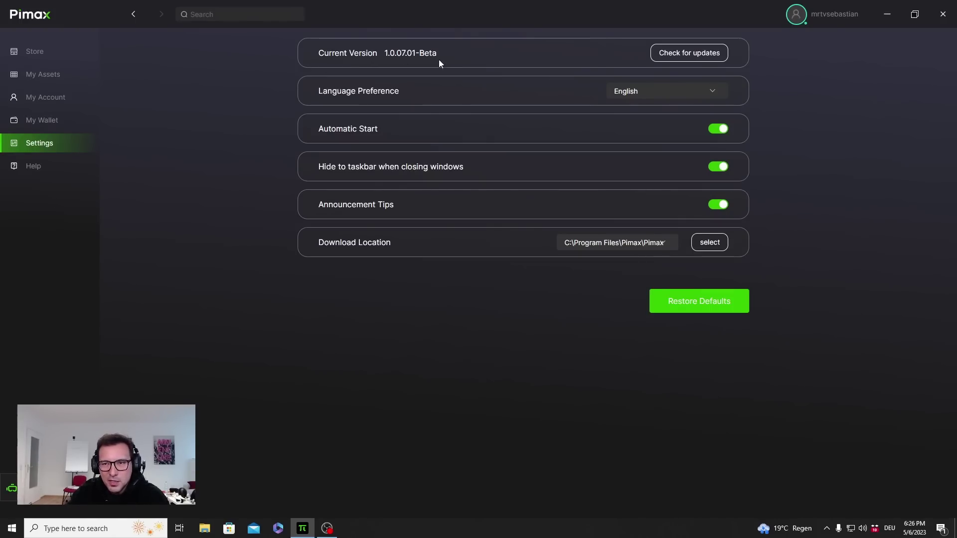
left_click(673, 57)
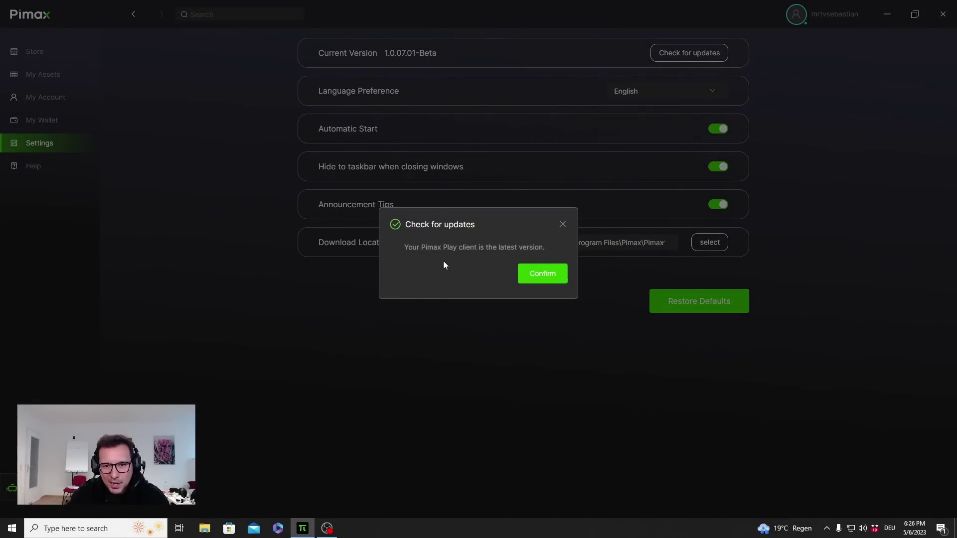
left_click(546, 276)
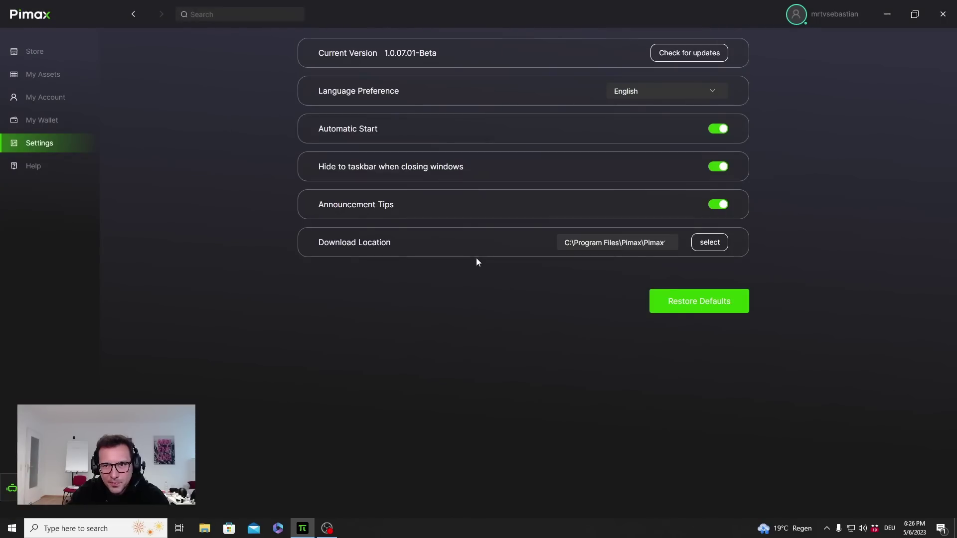
left_click(673, 94)
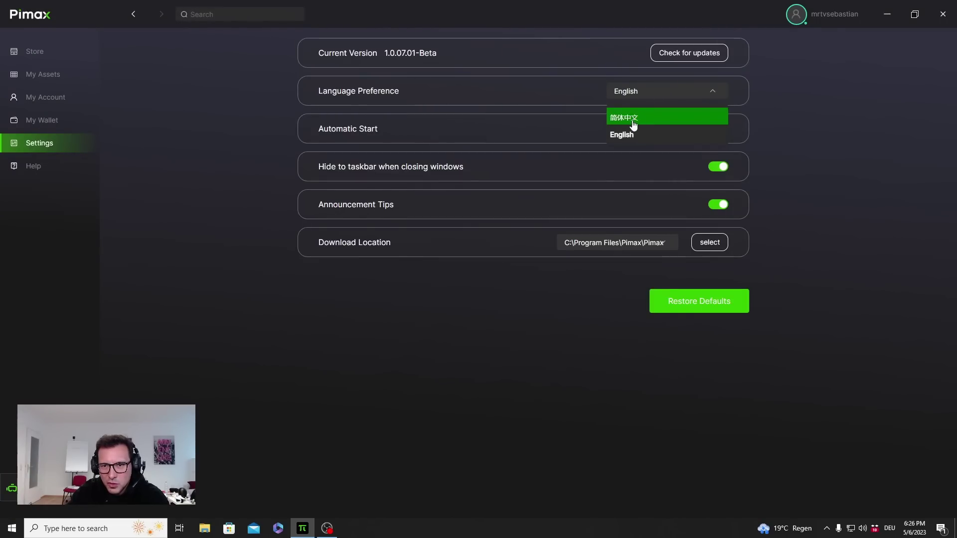
left_click(841, 169)
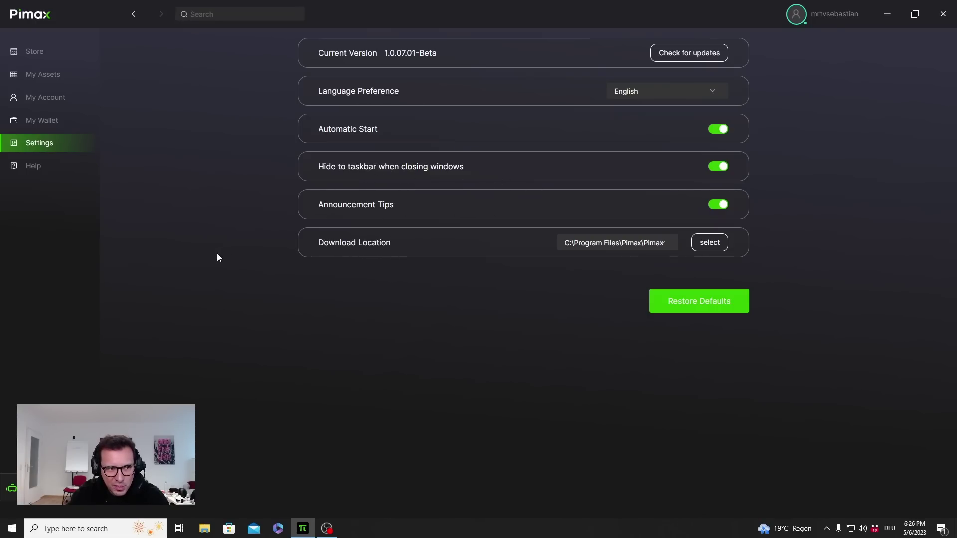
Go to the client's Help options from the sidebar
left_click(43, 166)
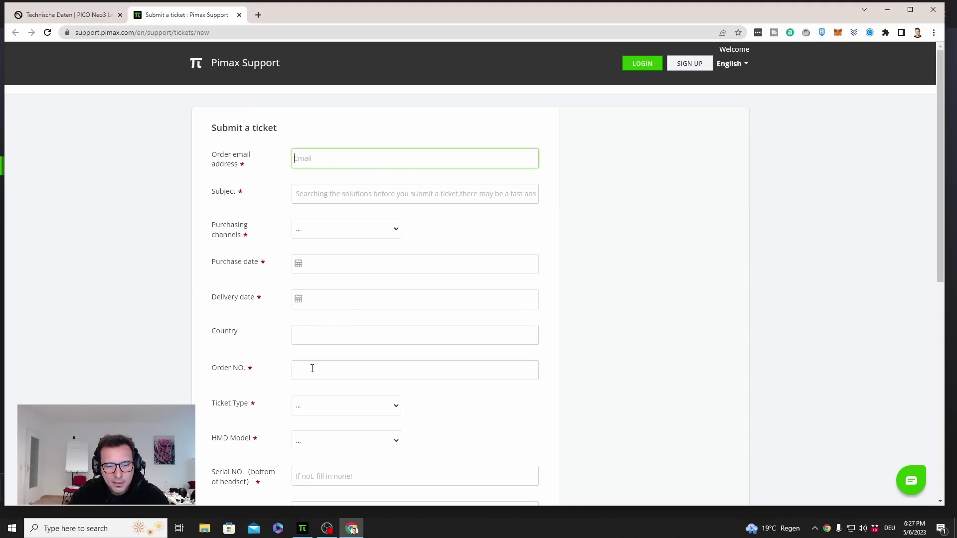
Return to the client's Help page and view the Feedback form before going back
left_click(303, 528)
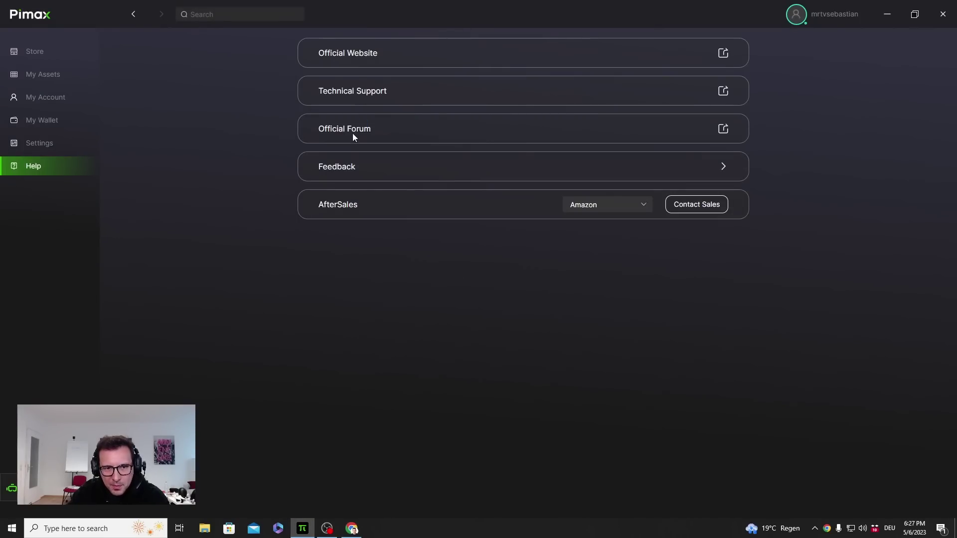
left_click(501, 173)
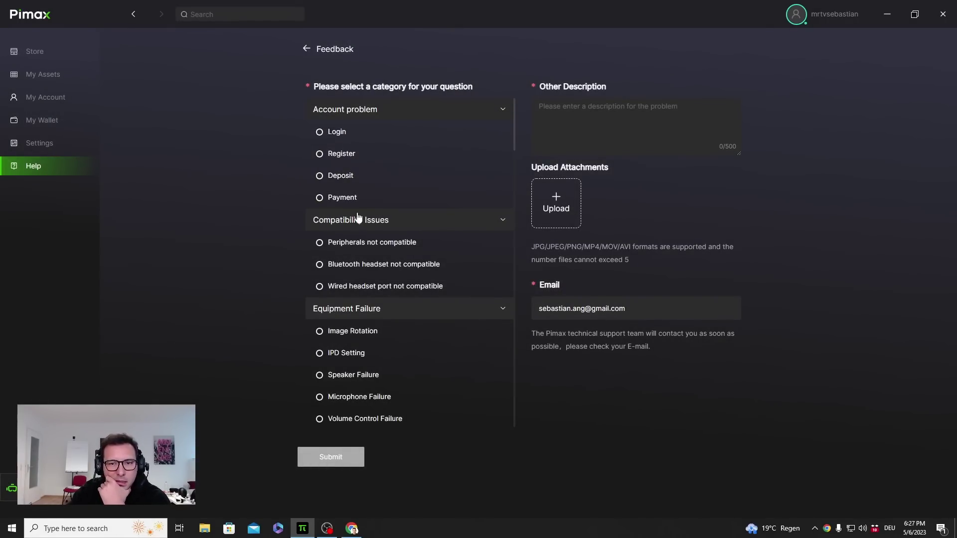
left_click(32, 168)
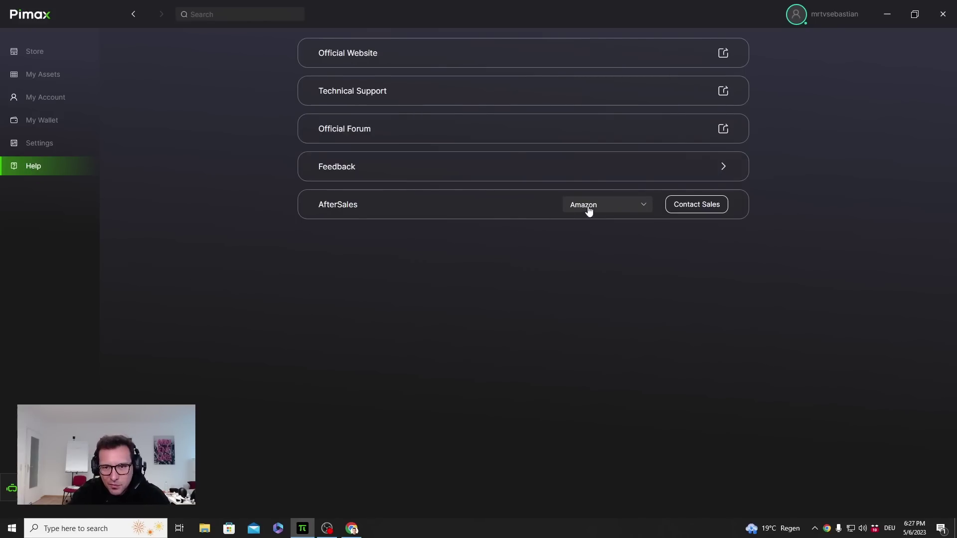
Switch the AfterSales channel from Amazon to Pimax, try Contact Sales, and dismiss the app picker
left_click(621, 206)
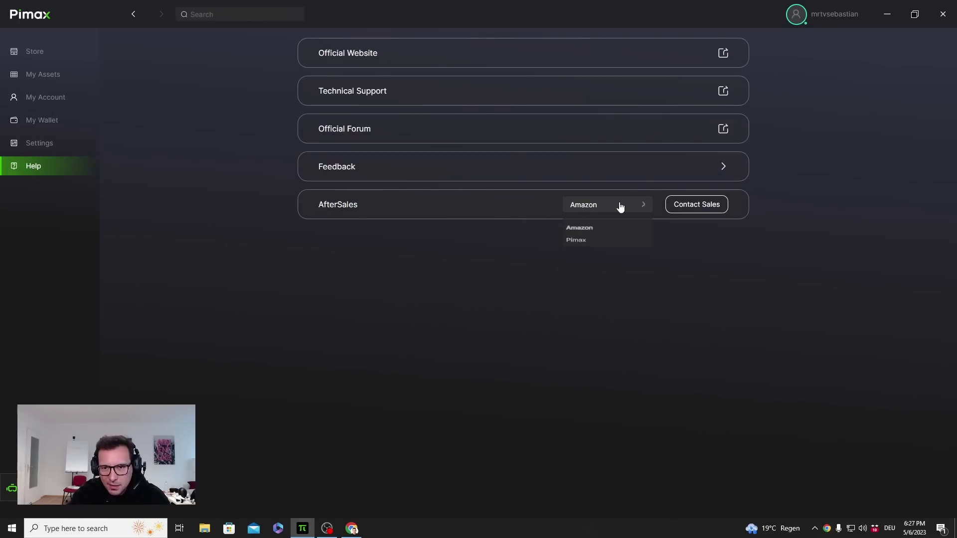
left_click(577, 248)
left_click(698, 208)
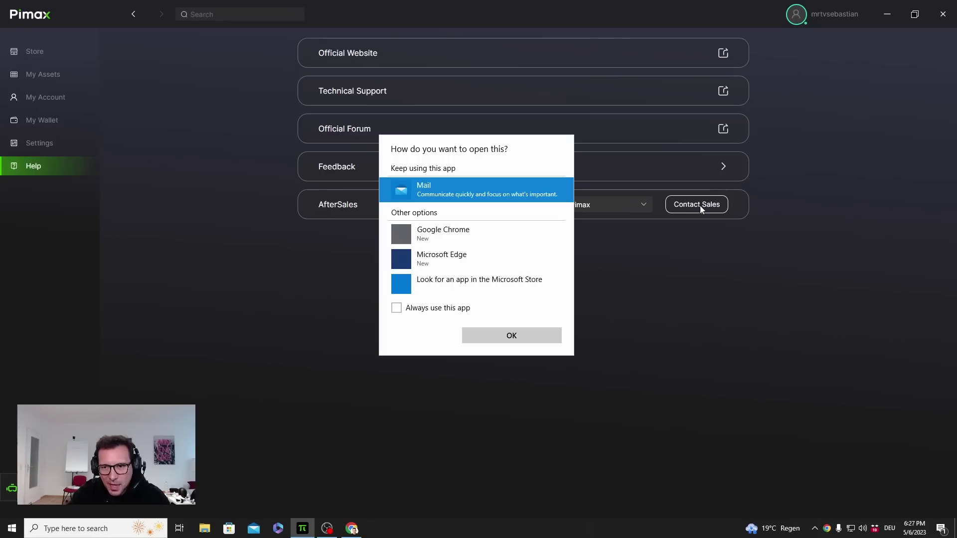
left_click(534, 383)
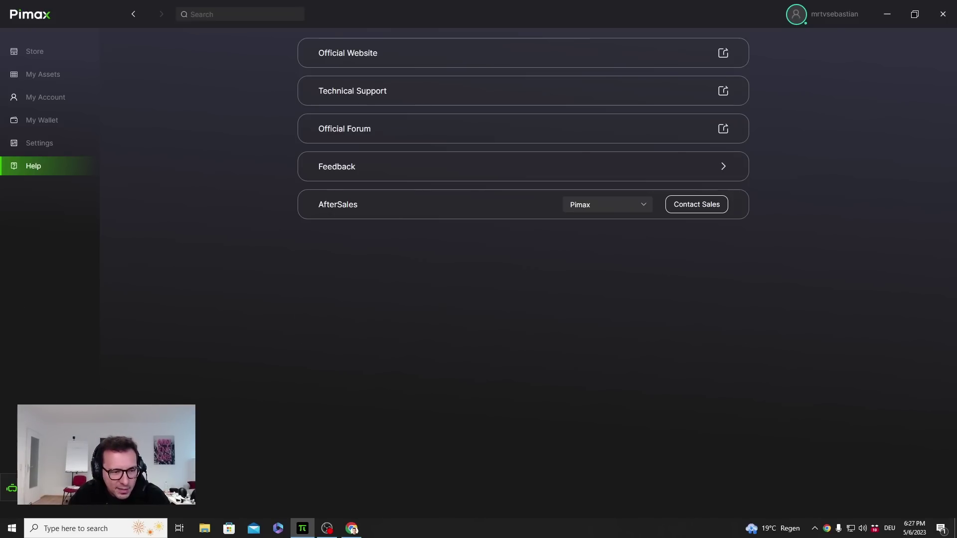
Open the headset device page and view, then close, the Pair Controller dialog
left_click(11, 489)
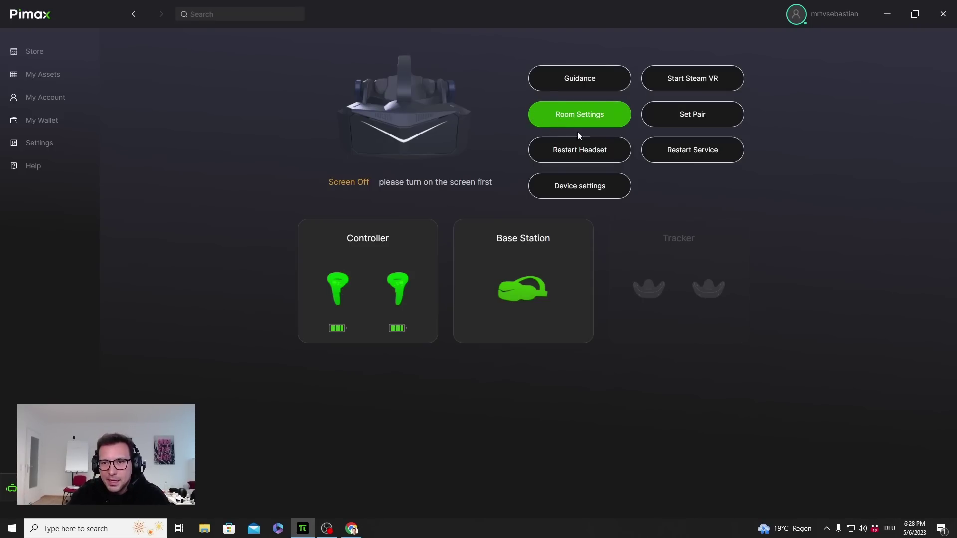
left_click(696, 123)
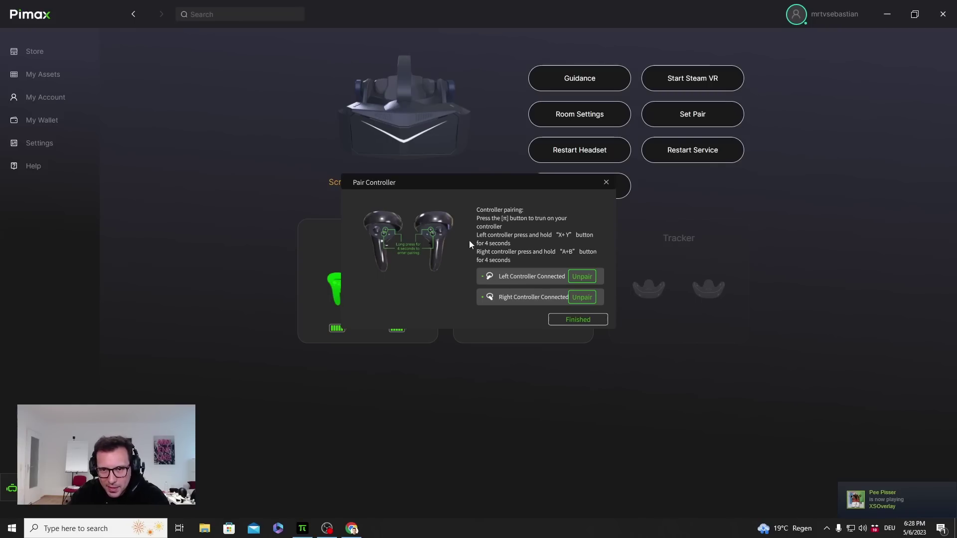
left_click(606, 183)
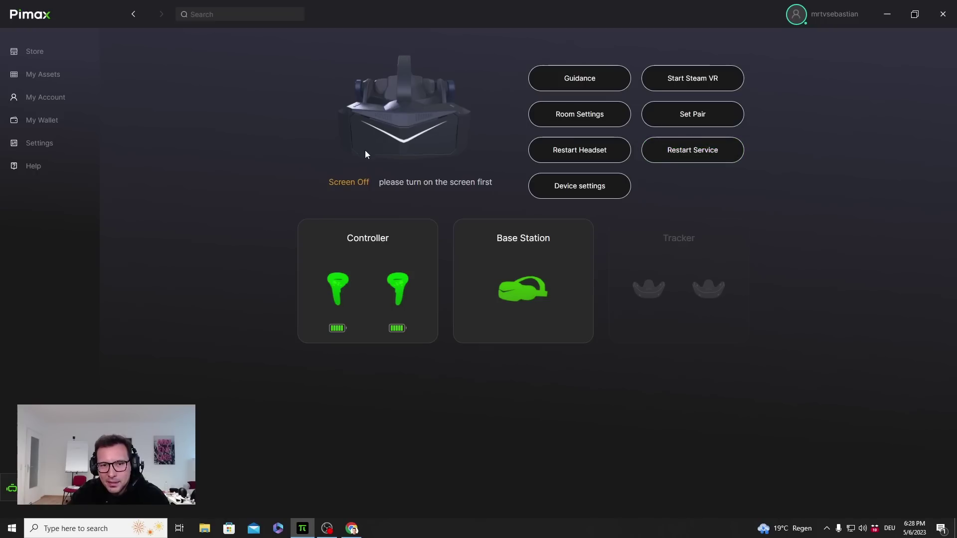
Open Device Settings on the Device tab and test backlight at 0 and 85 before returning to 100
left_click(569, 190)
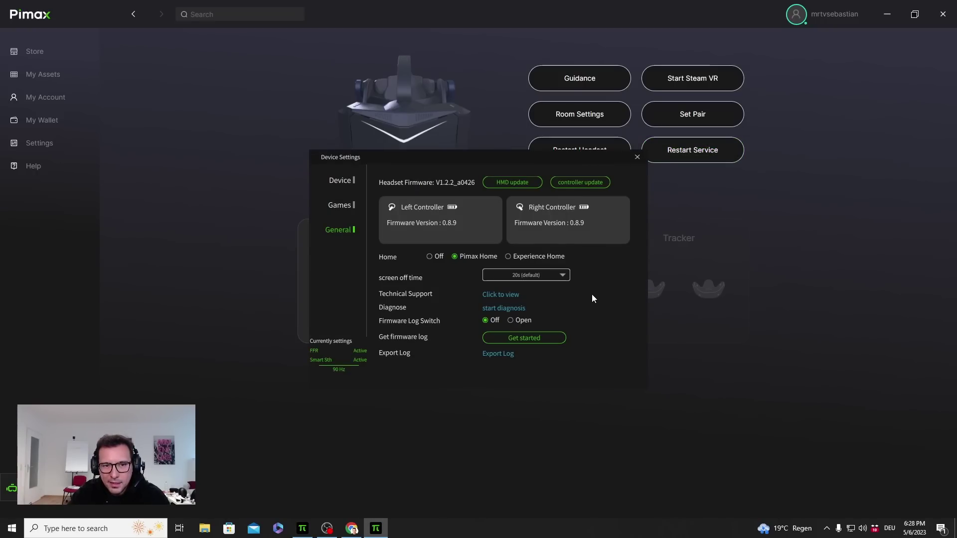
left_click(343, 182)
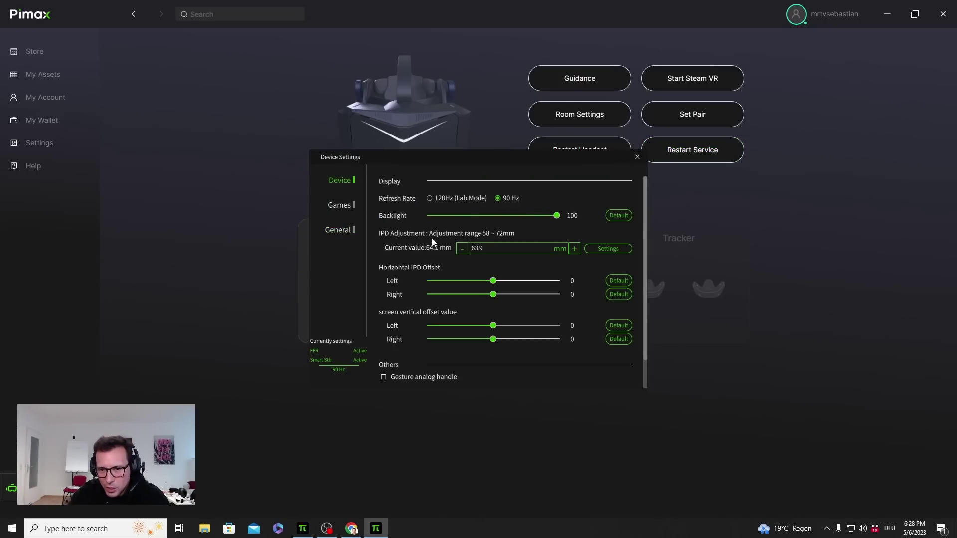
left_click_drag(498, 155, 458, 123)
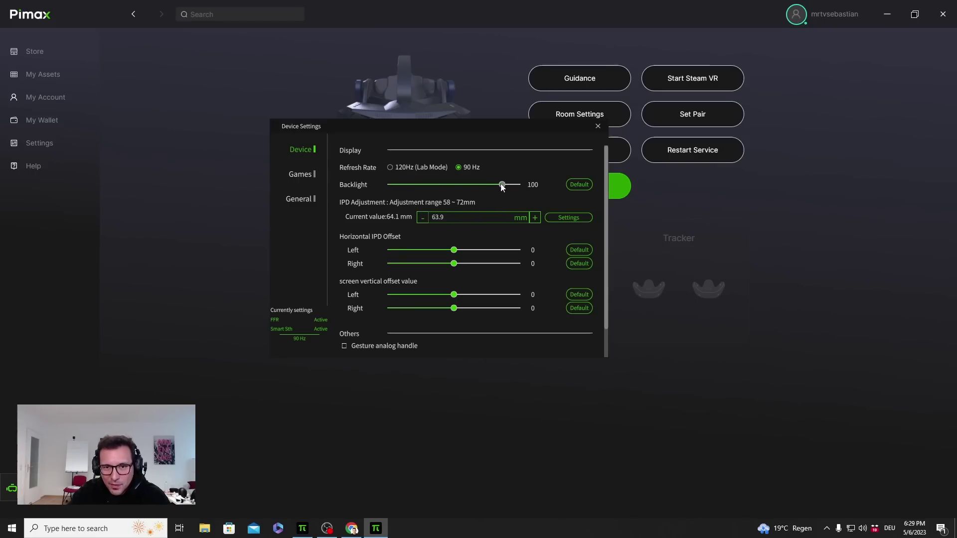
left_click_drag(502, 186, 378, 179)
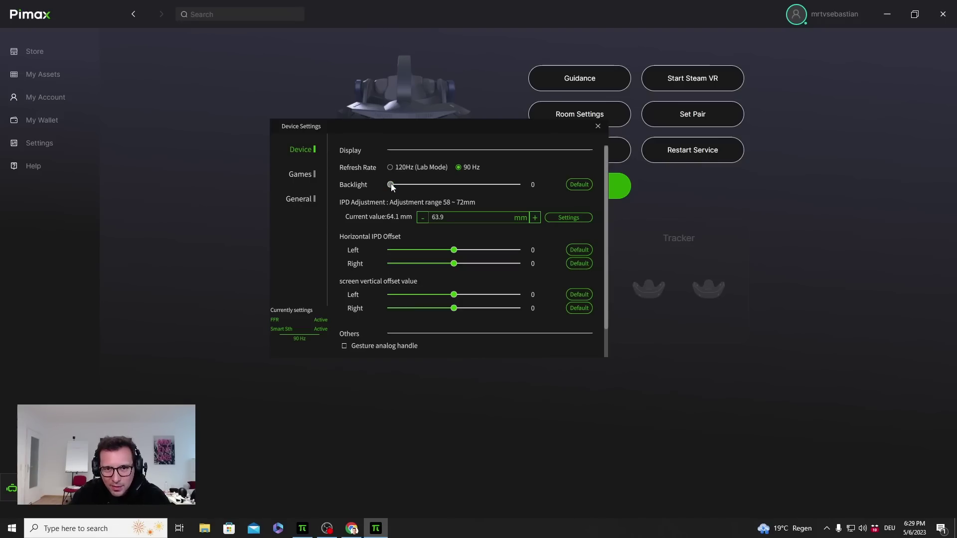
left_click_drag(393, 187, 437, 190)
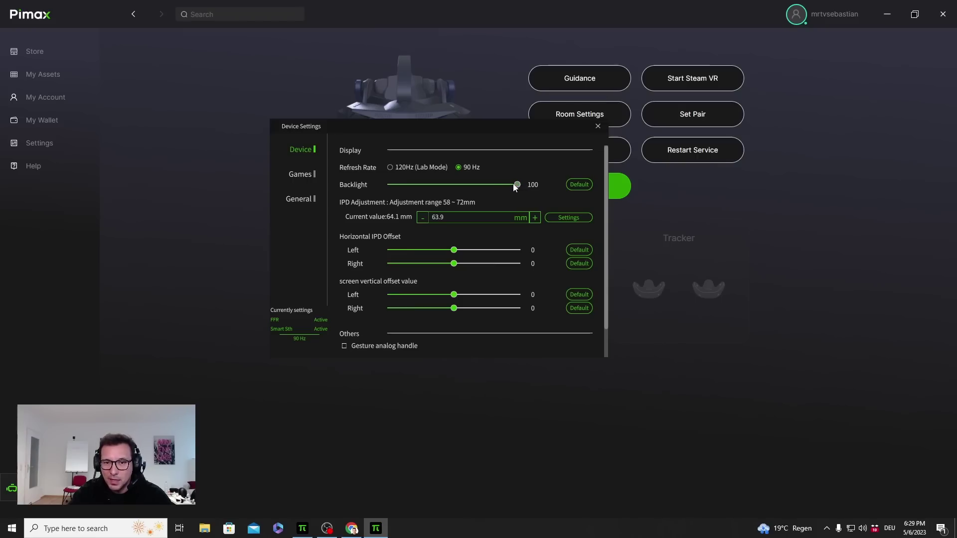
left_click_drag(517, 185, 500, 185)
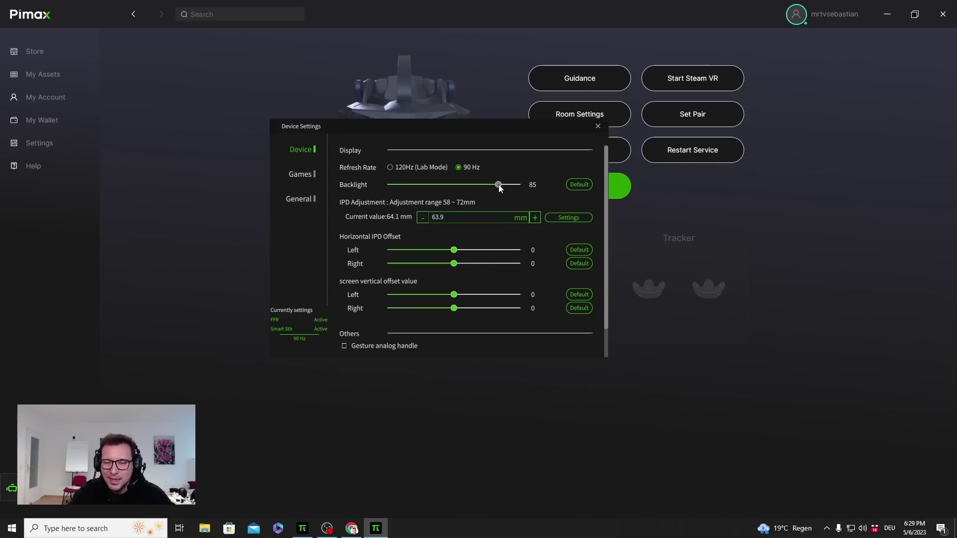
left_click_drag(515, 188, 529, 188)
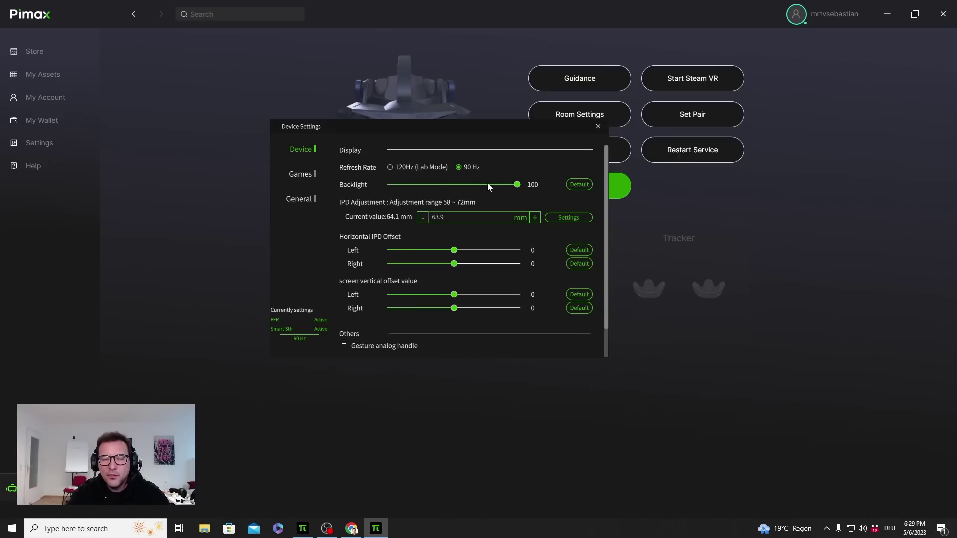
left_click_drag(606, 170, 606, 170)
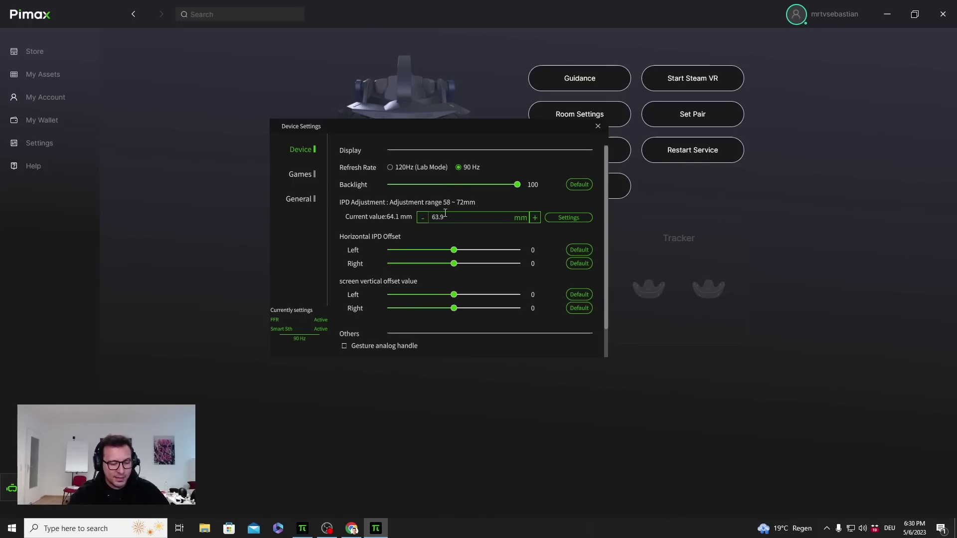
Bring up the hidden advanced headset menu, close it, and reopen it with Ctrl+Alt+H
key("ctrl+shift+h")
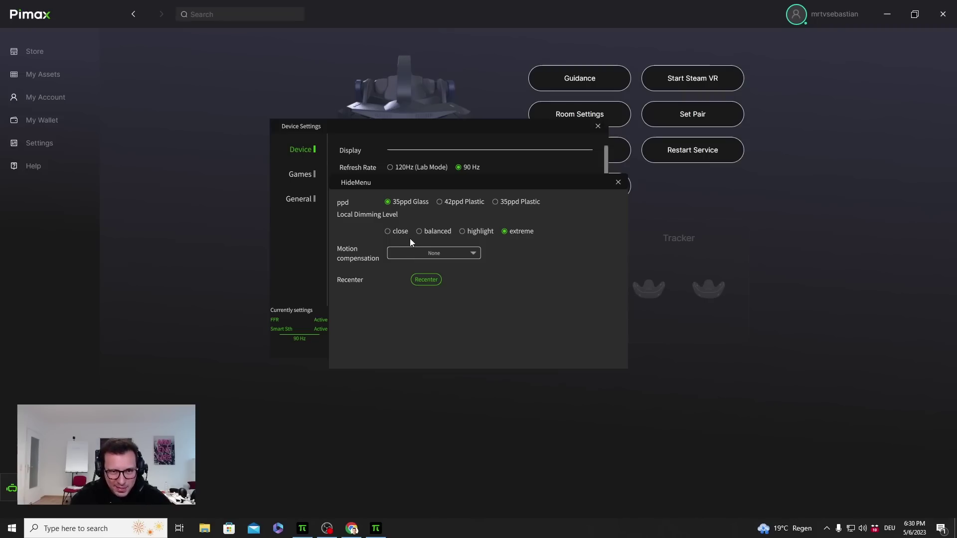
left_click_drag(440, 183, 404, 180)
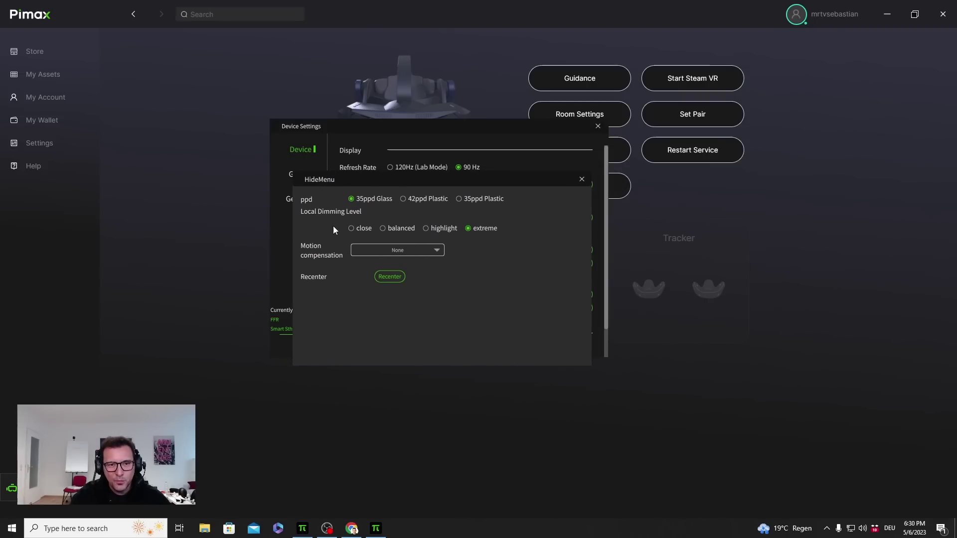
left_click(582, 180)
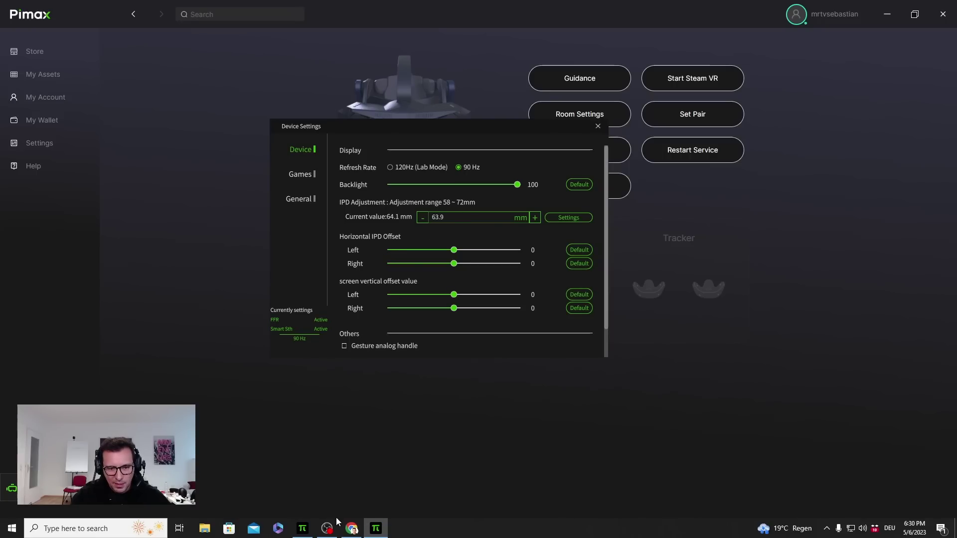
left_click(326, 529)
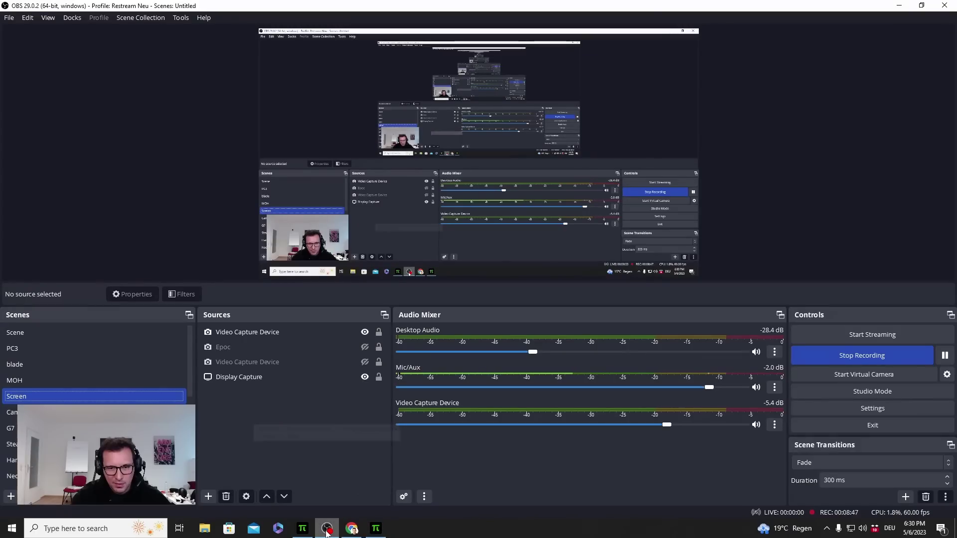
left_click(327, 530)
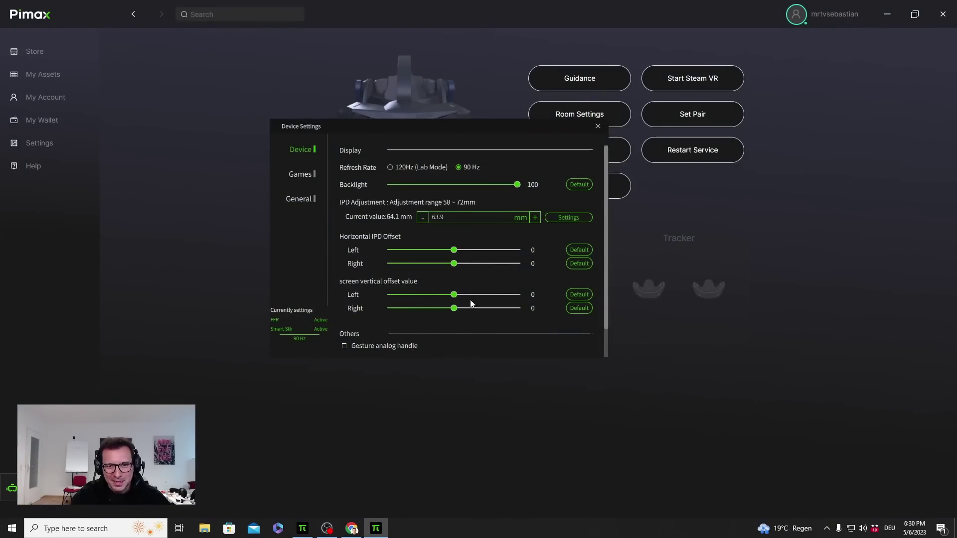
key("ctrl+alt+h")
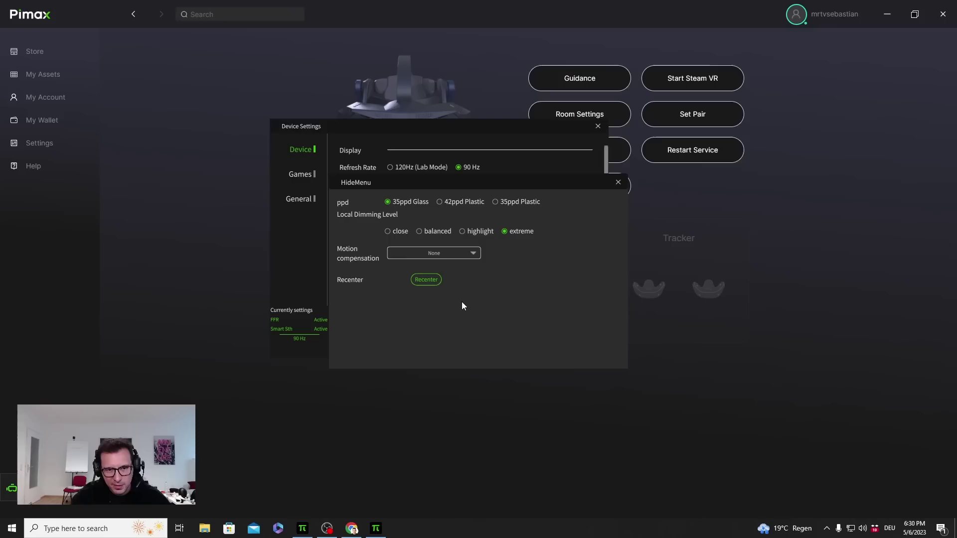
Keep motion compensation at None, recenter the headset, and close the hidden menu
left_click(474, 253)
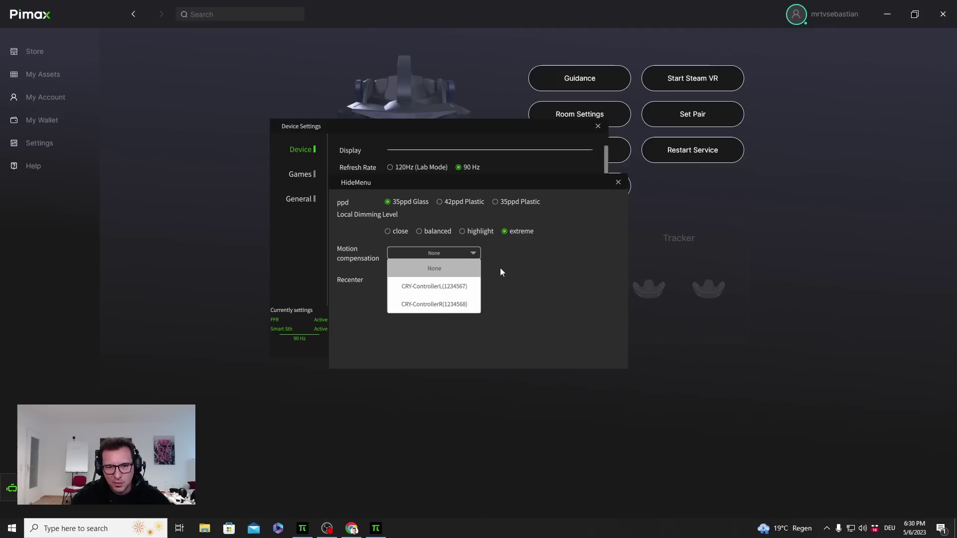
left_click(448, 269)
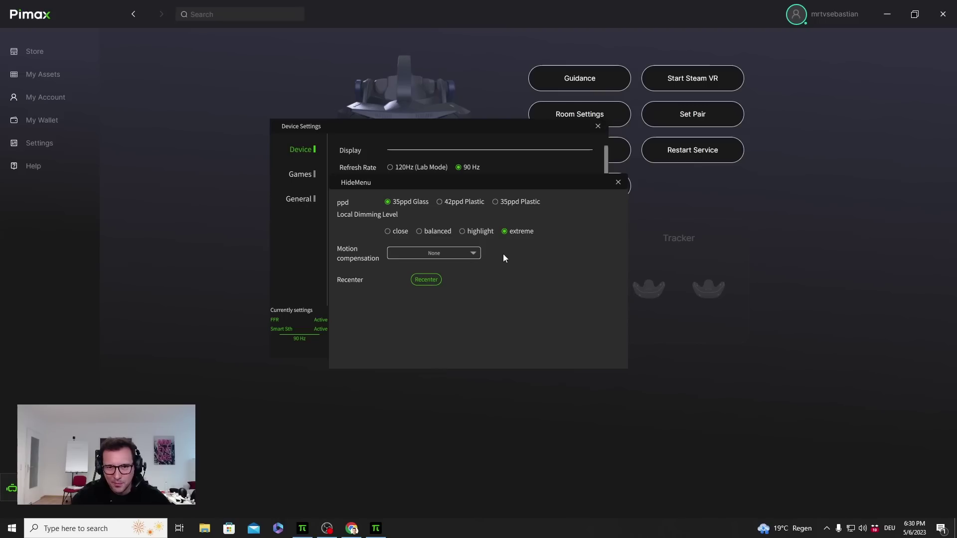
left_click(428, 282)
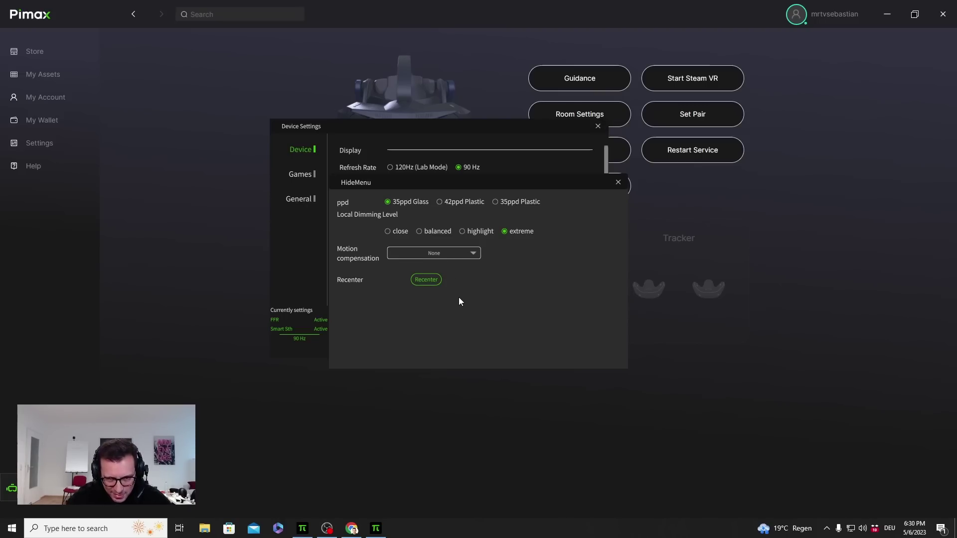
left_click(618, 183)
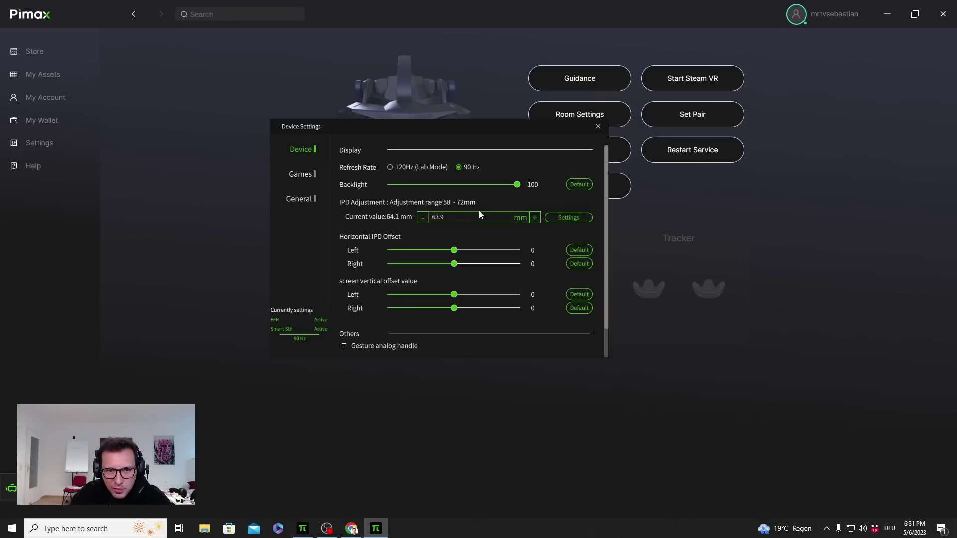
Apply IPD 63.9 mm, step it down and apply, then raise three steps to 64.0 mm and apply
left_click(556, 222)
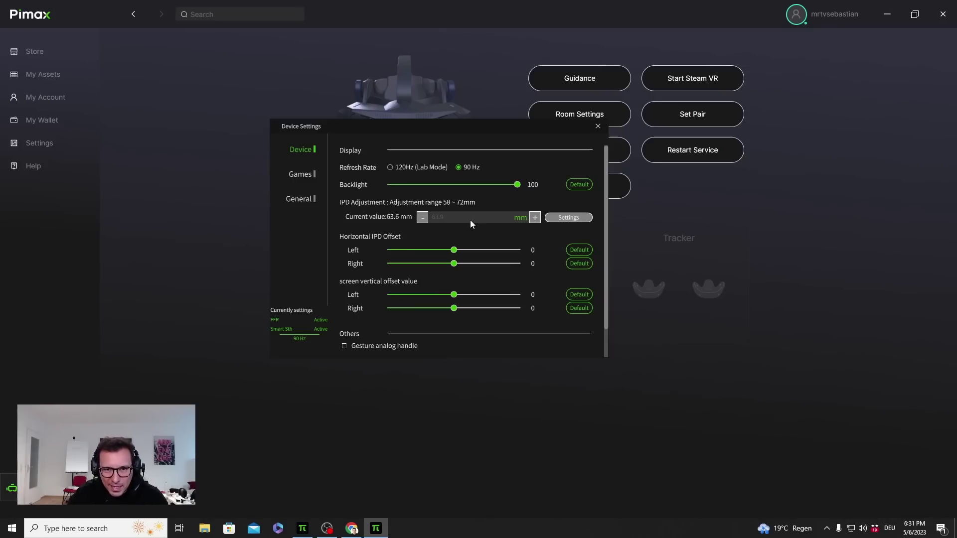
left_click(422, 218)
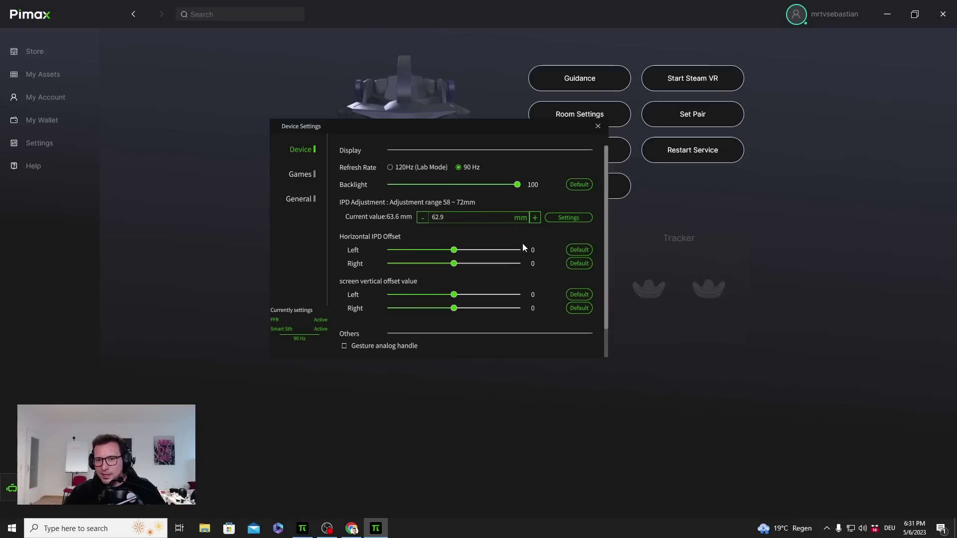
left_click(561, 220)
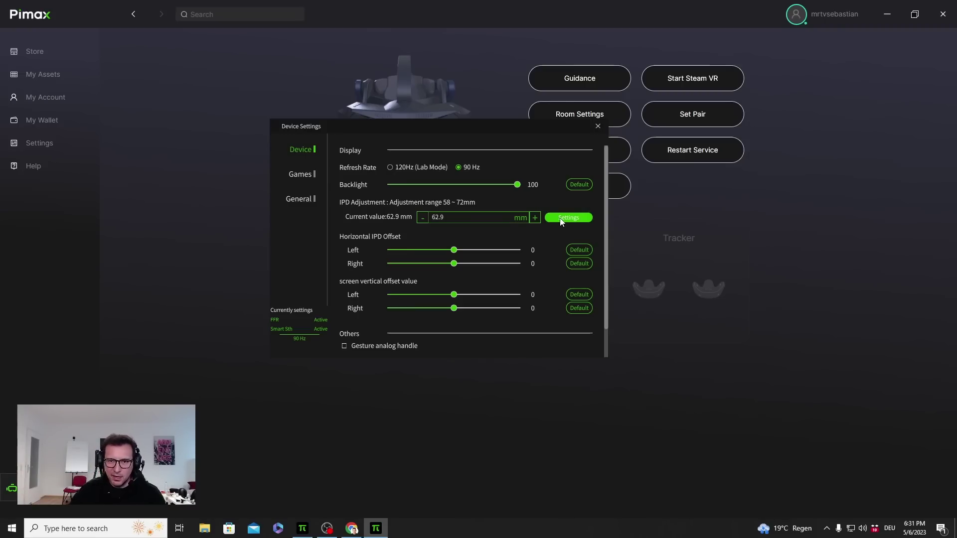
left_click(535, 218)
left_click(535, 218)
left_click(535, 217)
left_click(535, 218)
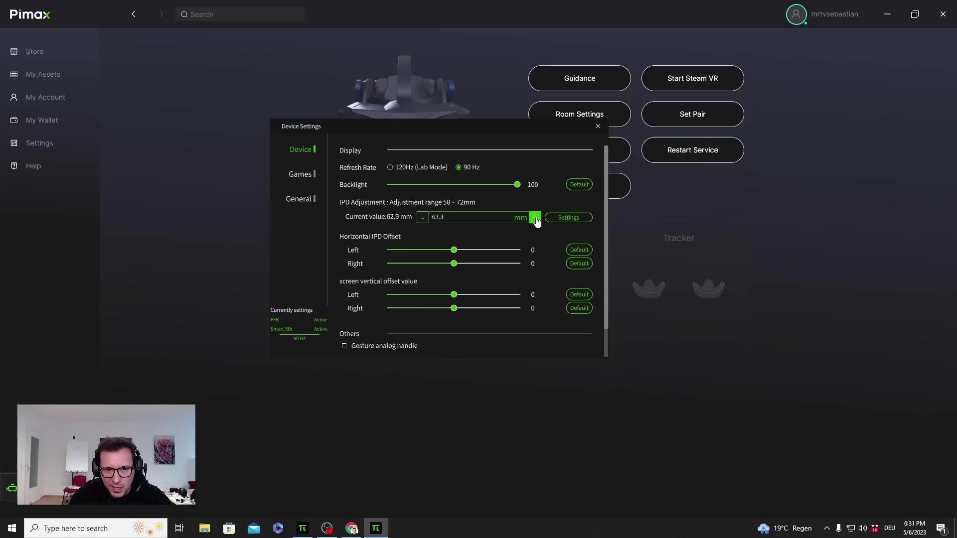
left_click(535, 219)
left_click(536, 218)
left_click(535, 219)
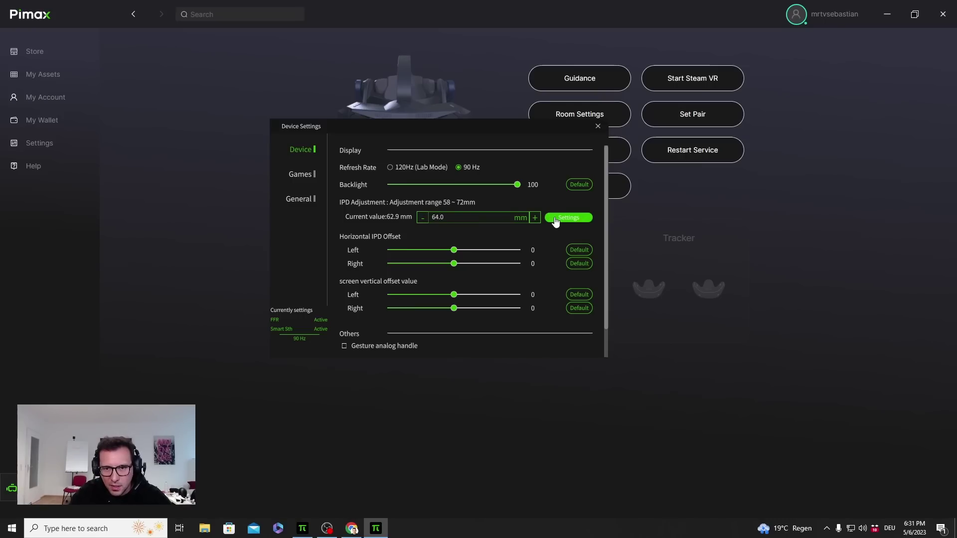
left_click(552, 221)
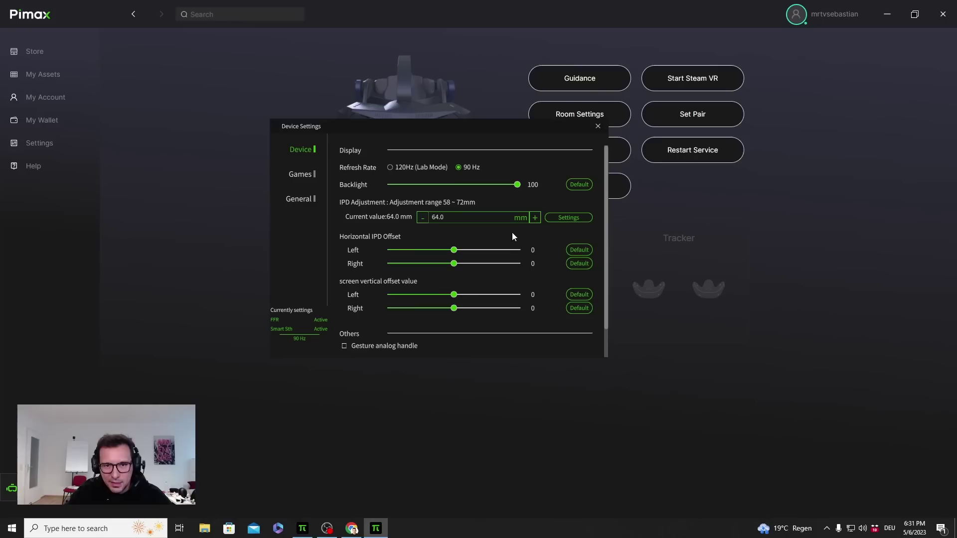
Switch from the Device options to the Games tab to see Render Quality 1, Balanced foveated rendering, Smart Smoothing
scroll(494, 246, "down", 3)
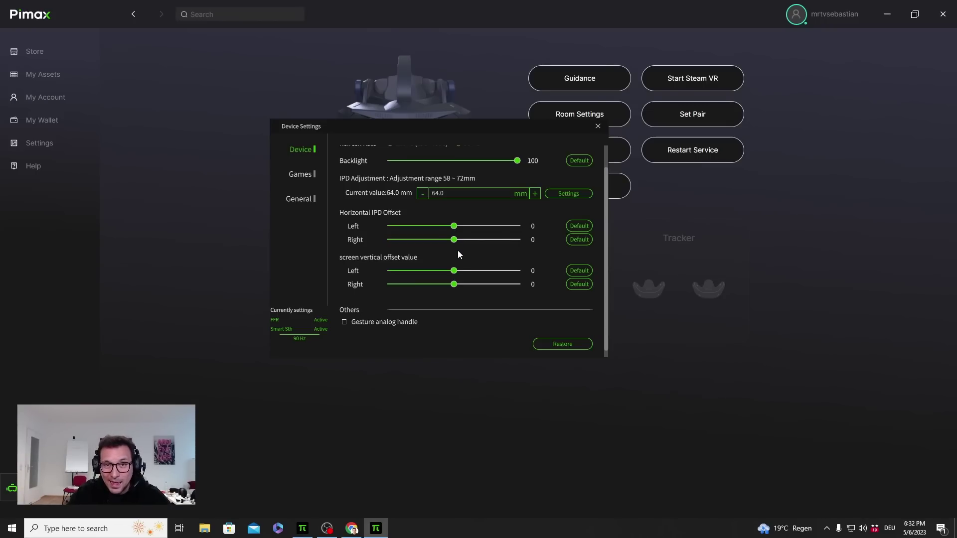
scroll(463, 247, "down", 1)
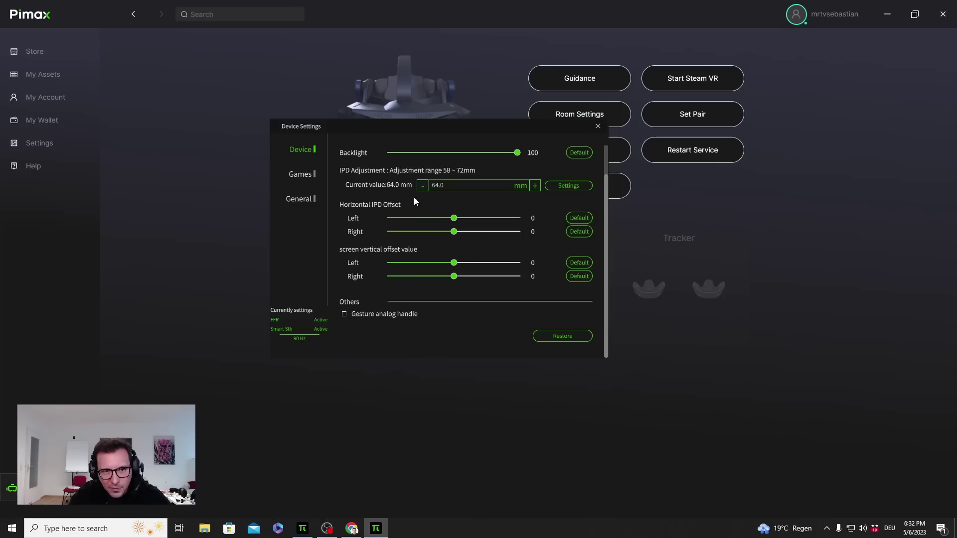
left_click(297, 178)
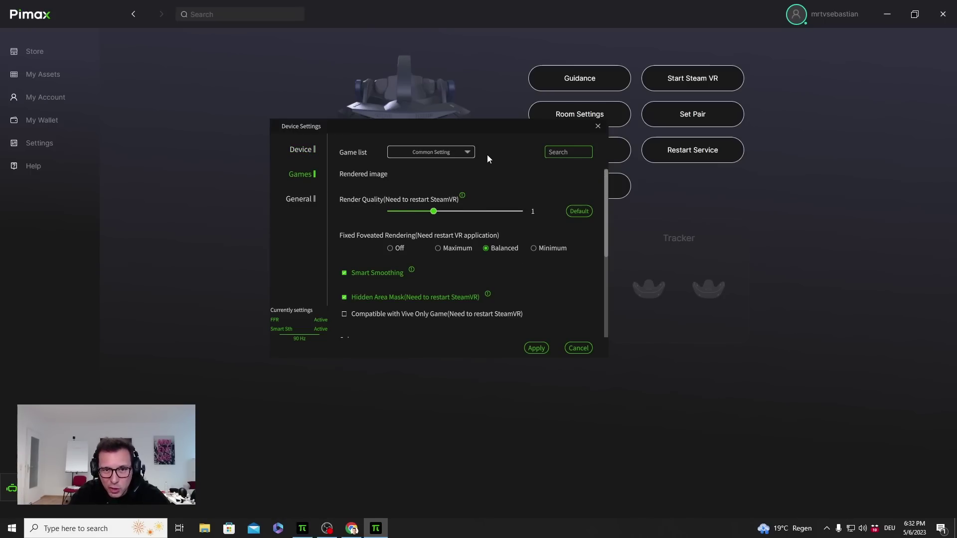
left_click(467, 153)
left_click(466, 153)
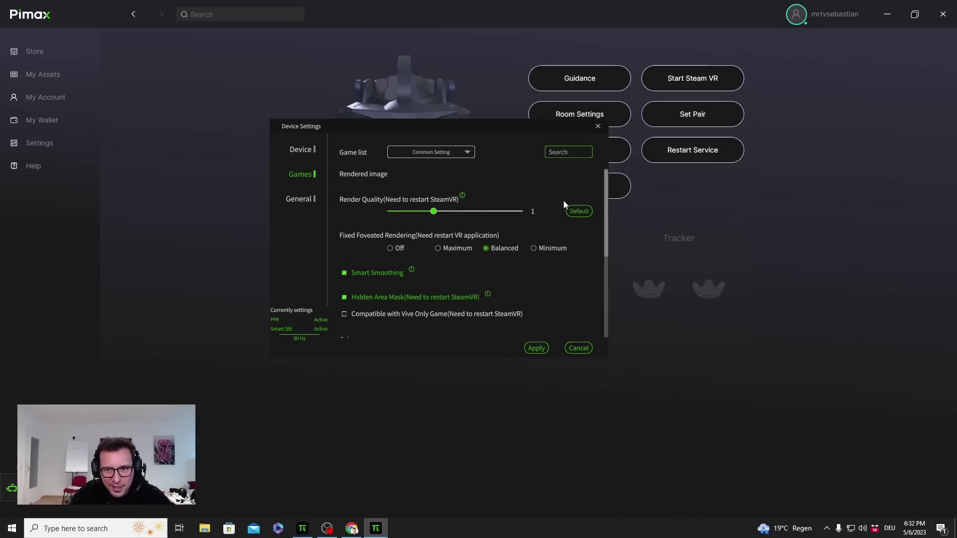
scroll(606, 188, "down", 1)
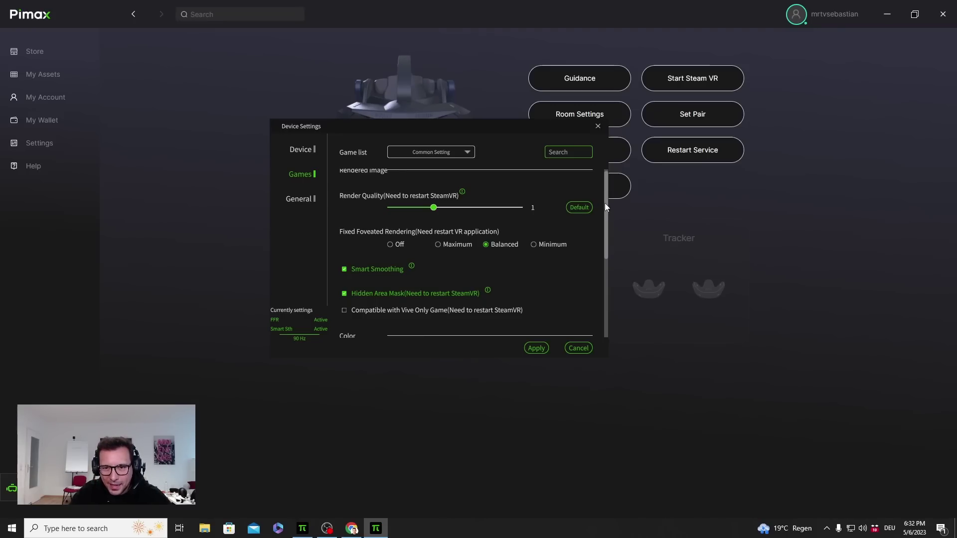
left_click_drag(606, 202, 604, 216)
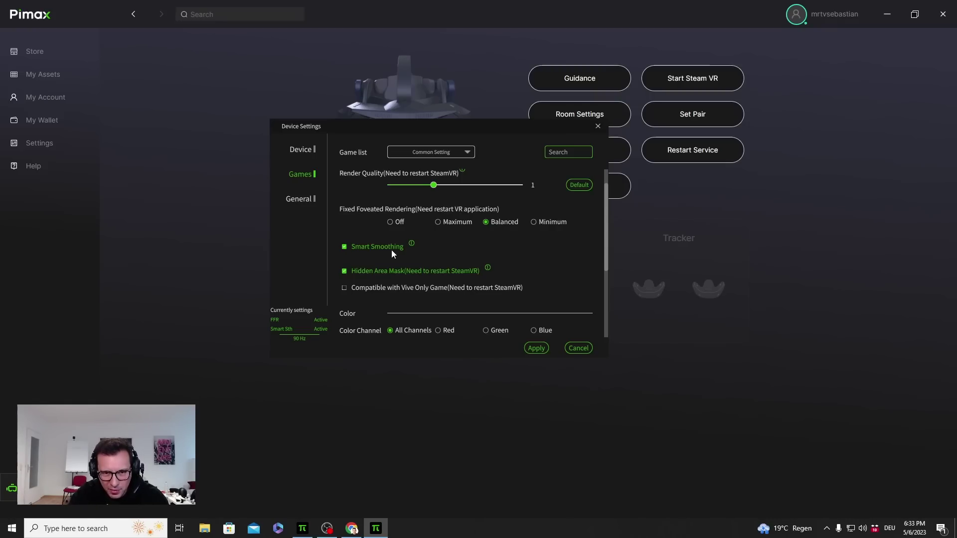
mouse_move(412, 244)
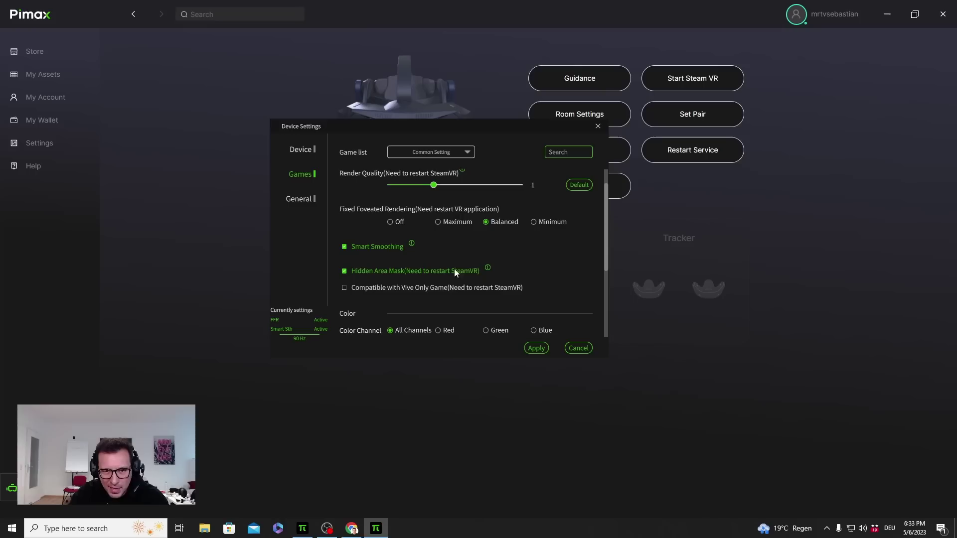
mouse_move(488, 269)
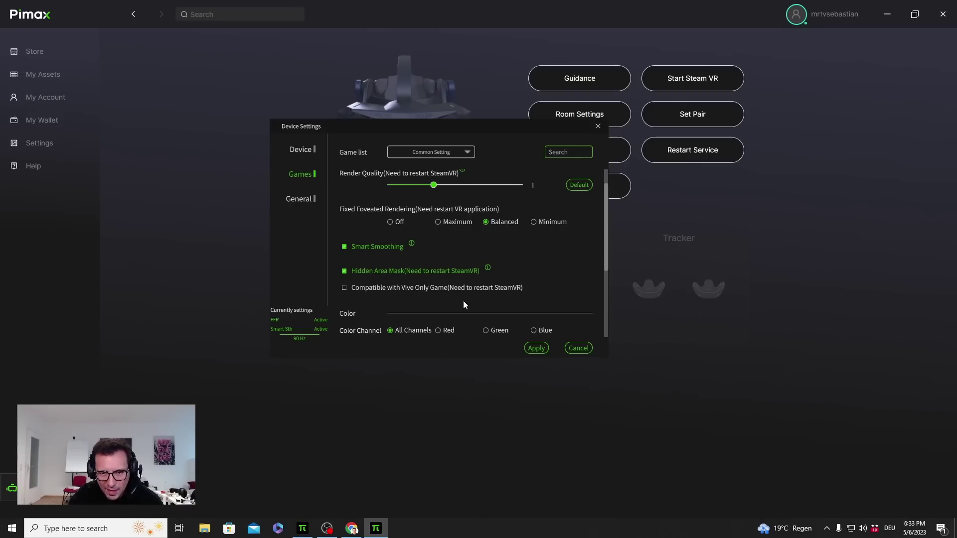
scroll(518, 282, "down", 1)
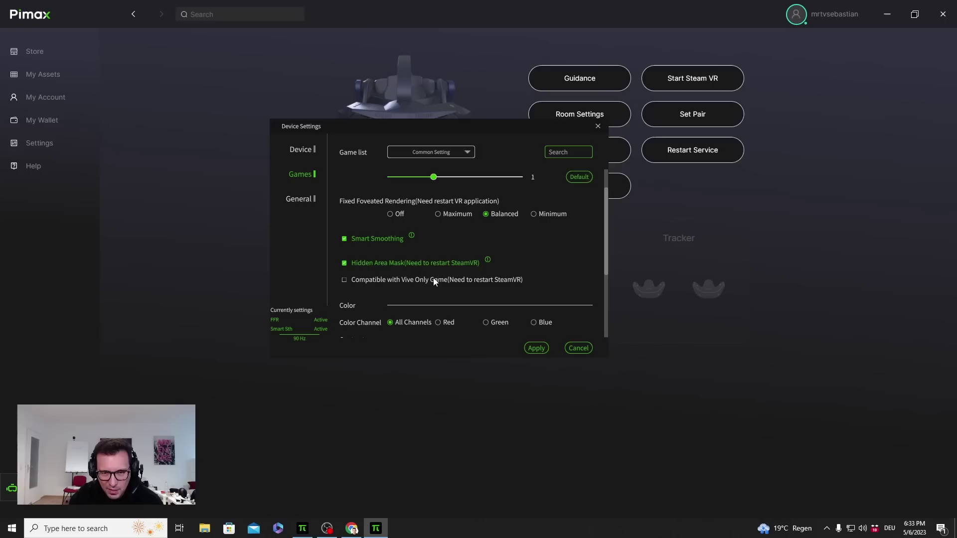
scroll(463, 275, "down", 2)
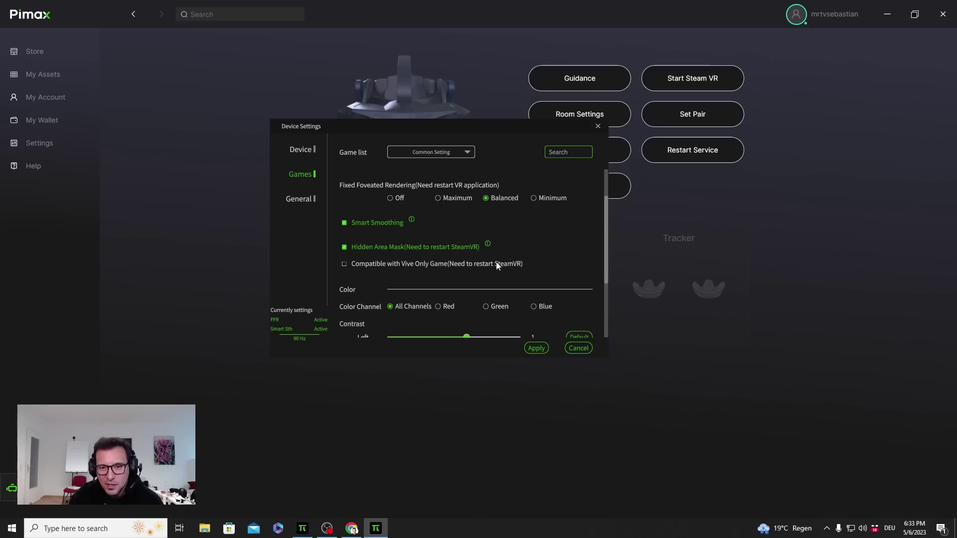
scroll(496, 264, "down", 6)
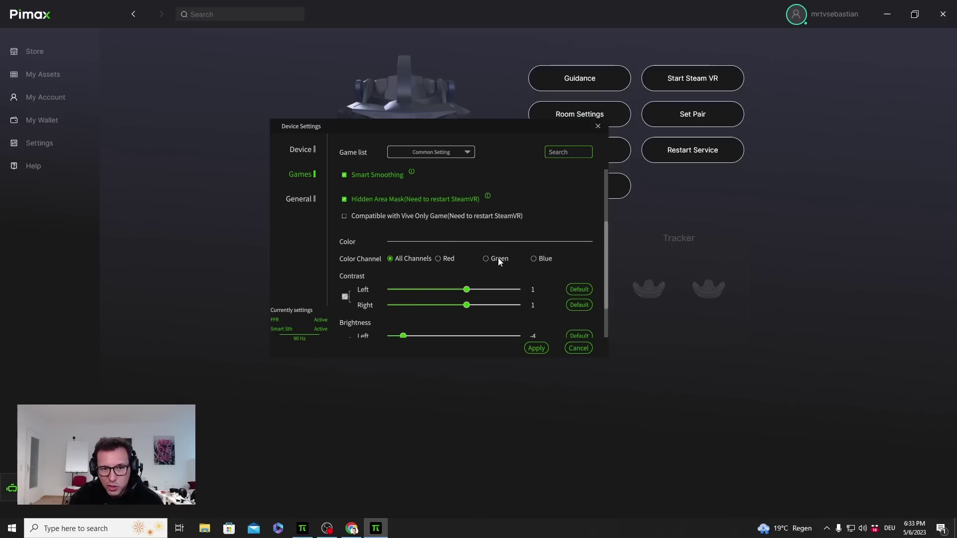
scroll(441, 263, "down", 4)
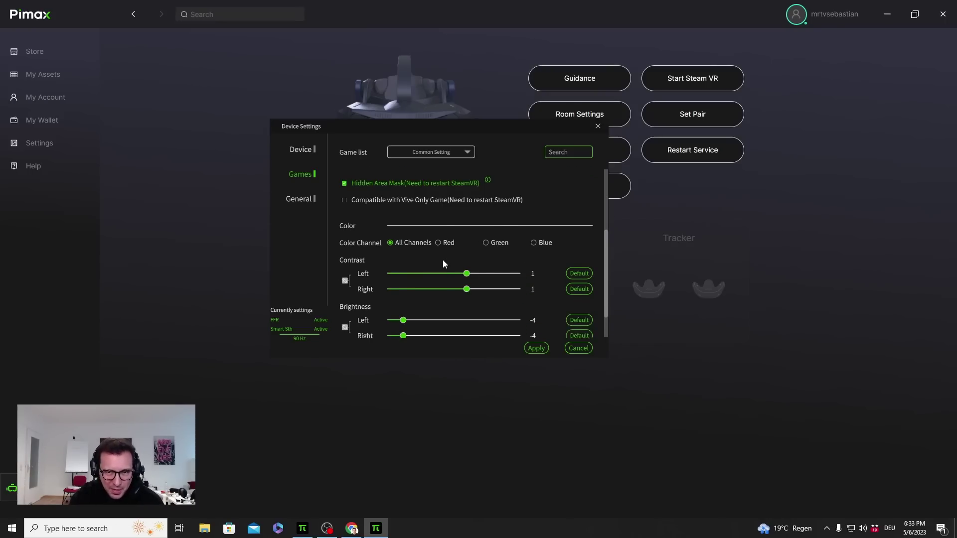
scroll(444, 264, "down", 1)
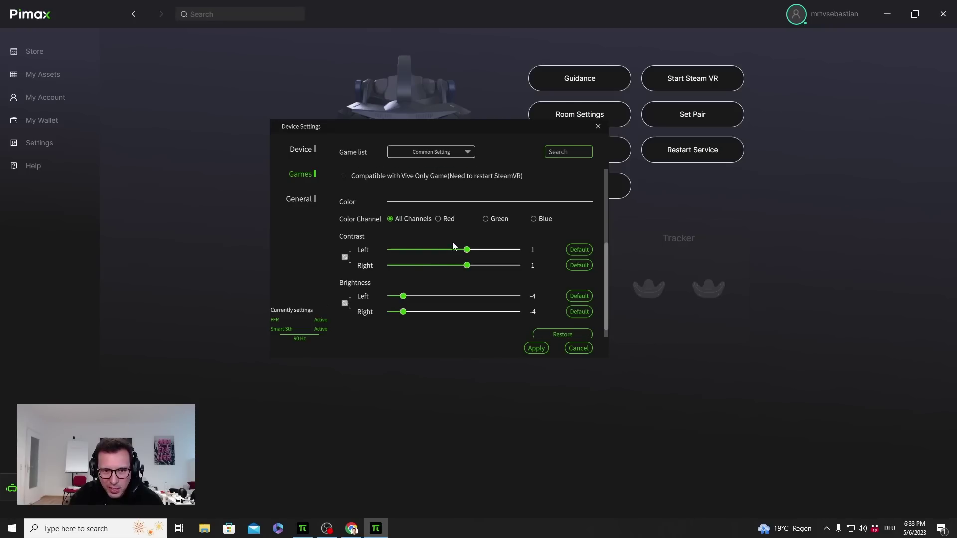
scroll(419, 293, "down", 2)
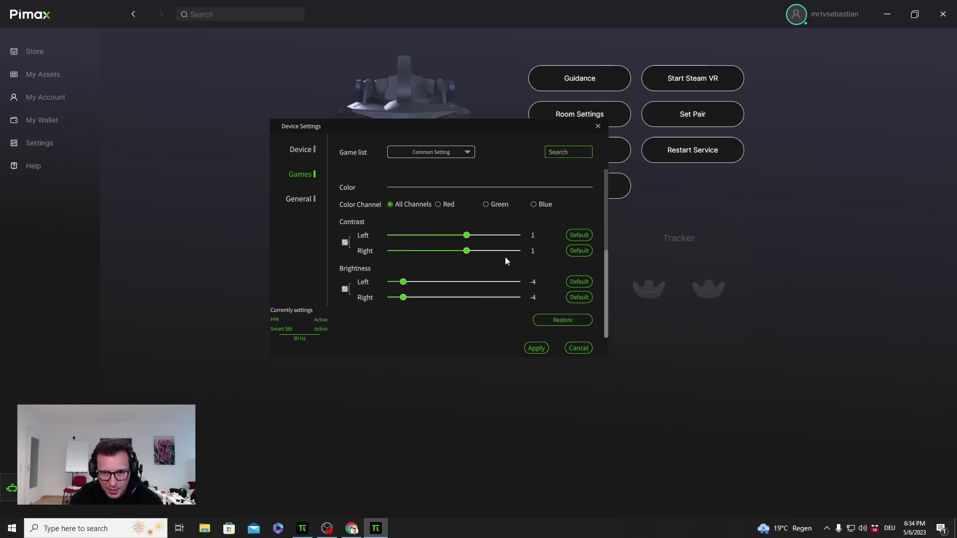
scroll(482, 283, "up", 1)
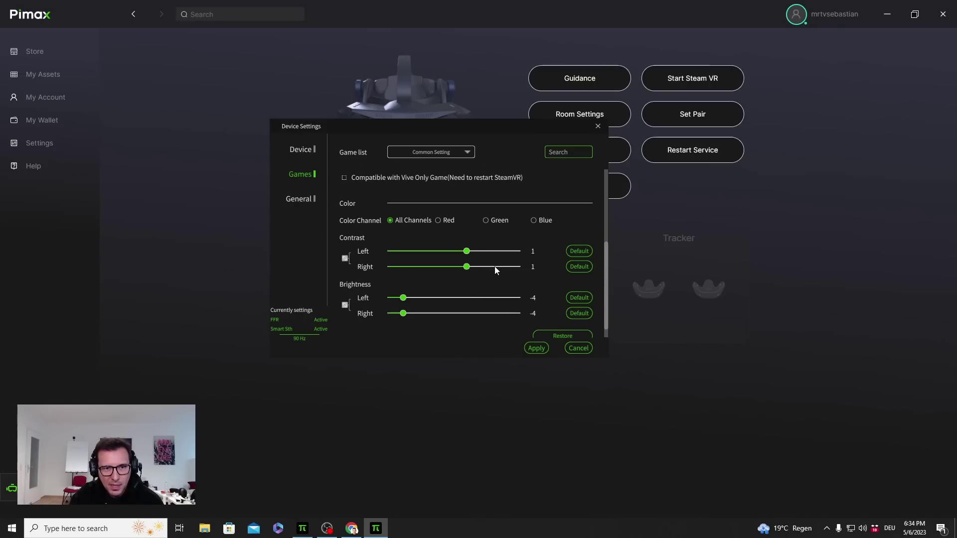
Show the General tab with headset firmware V1.2.2_a0426, controllers 0.8.9, and Pimax Home
left_click(308, 201)
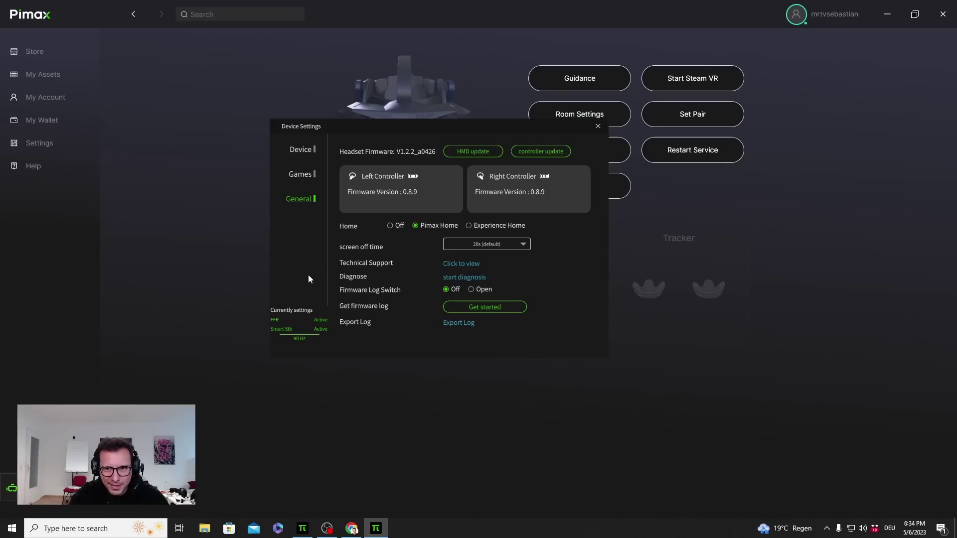
Close Device Settings to return to the headset overview with charged controllers and base station
left_click(598, 127)
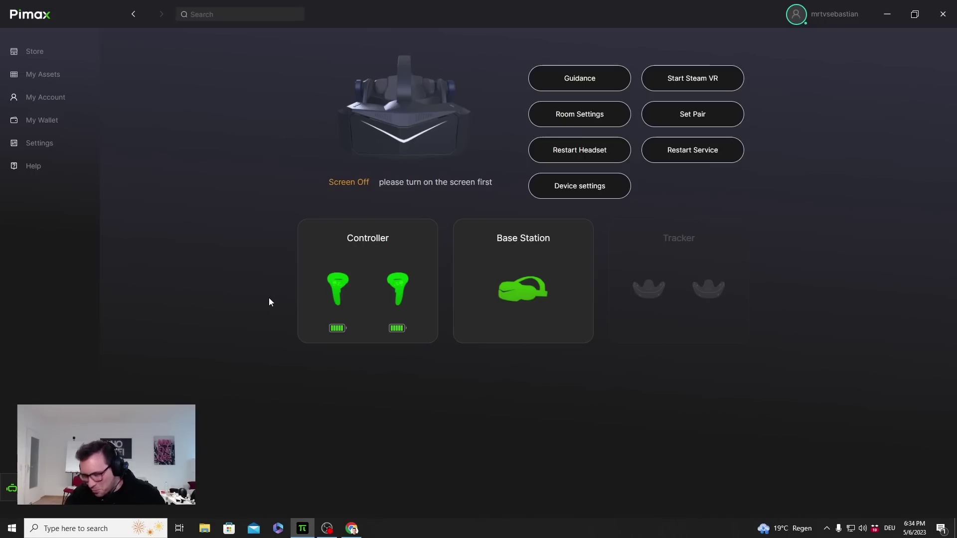